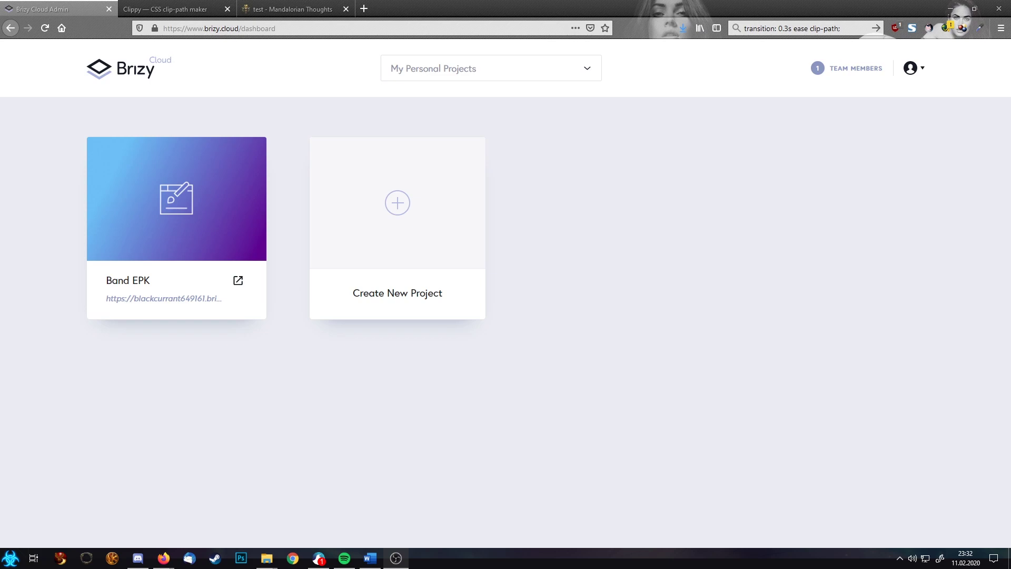
- Show the WordPress test page with three photos clipped into polygon shapes
left_click(292, 6)
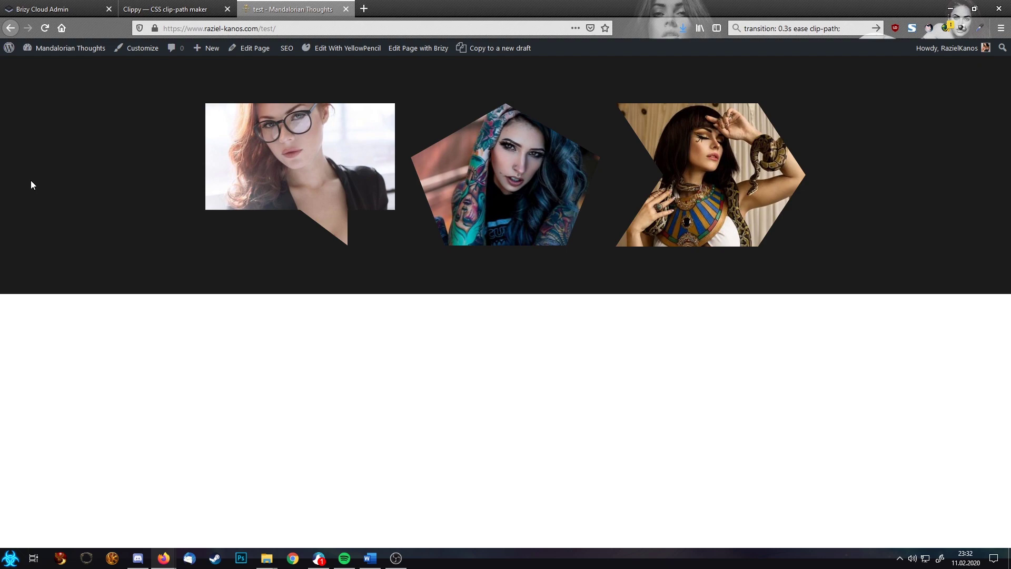
- Switch back to the Brizy Cloud projects dashboard listing Band EPK
left_click(40, 9)
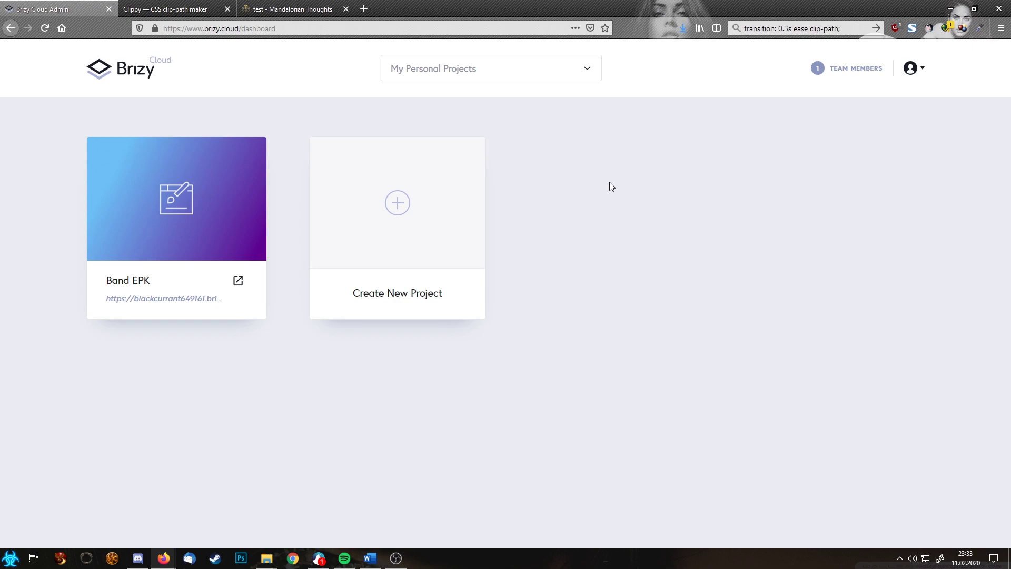
- Create a new project with a blank block duplicated to three columns
left_click(427, 299)
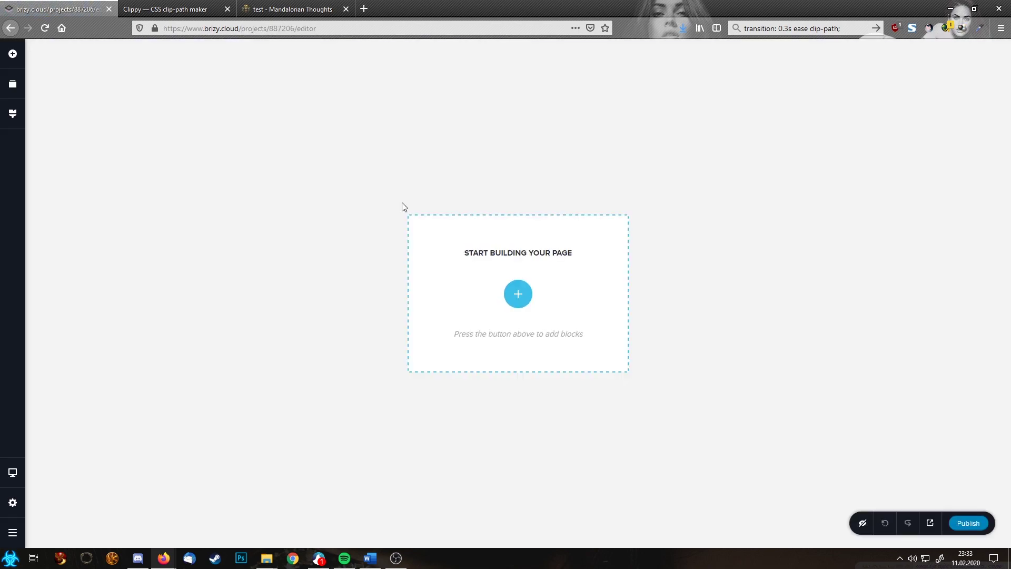
left_click(517, 293)
left_click(293, 154)
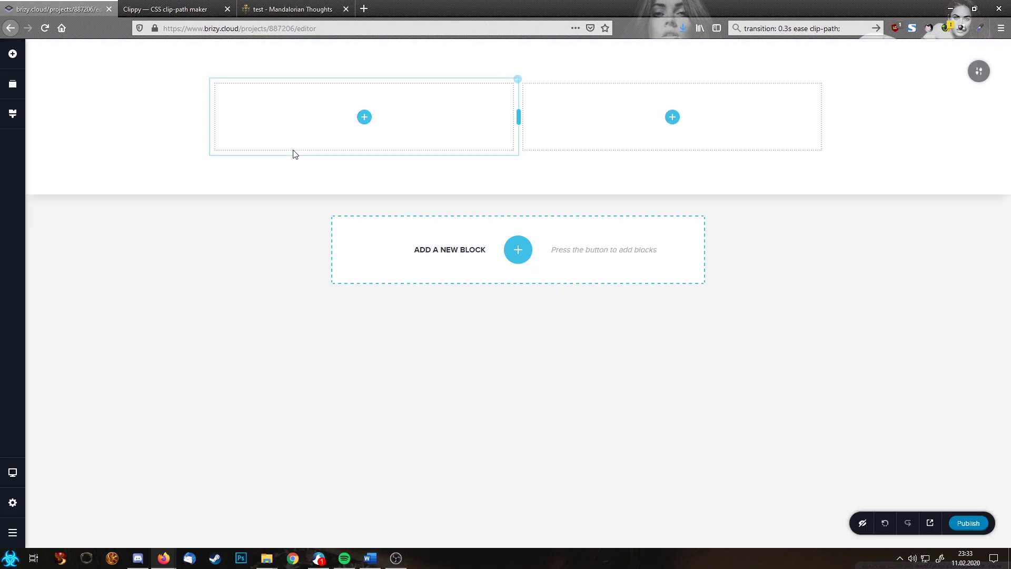
left_click(826, 79)
left_click(870, 53)
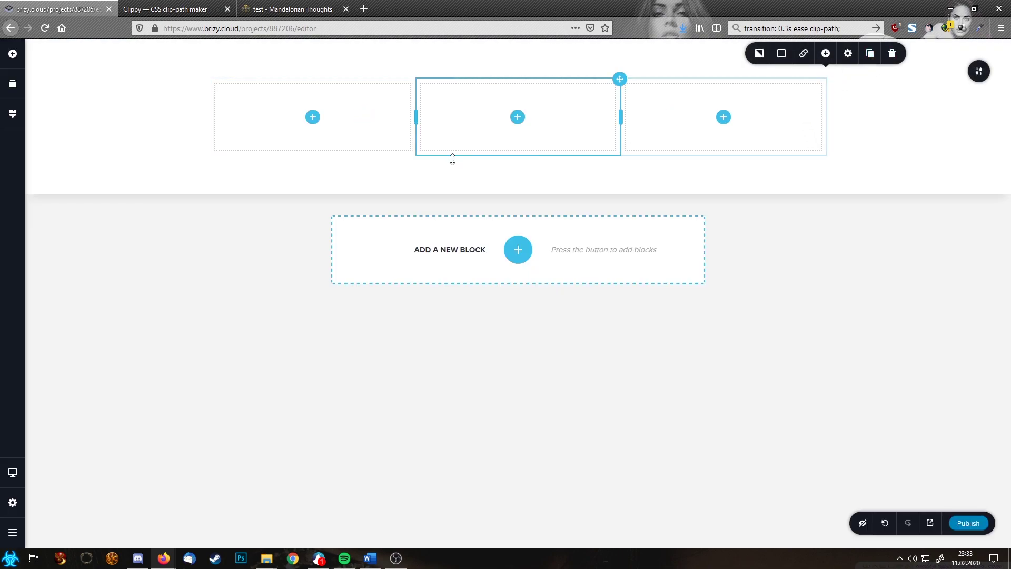
- Place an Image element into the columns so each holds a placeholder
left_click(12, 54)
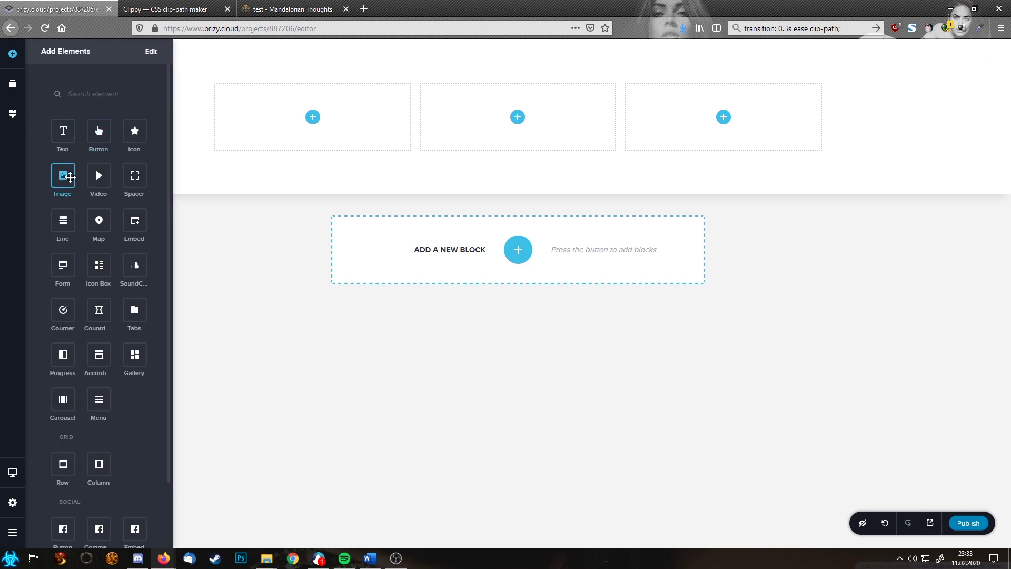
left_click_drag(63, 175, 513, 158)
left_click_drag(66, 184, 723, 158)
- Upload the panda photo from the Neuer Ordner (5) folder into the first image
left_click(289, 153)
left_click(247, 69)
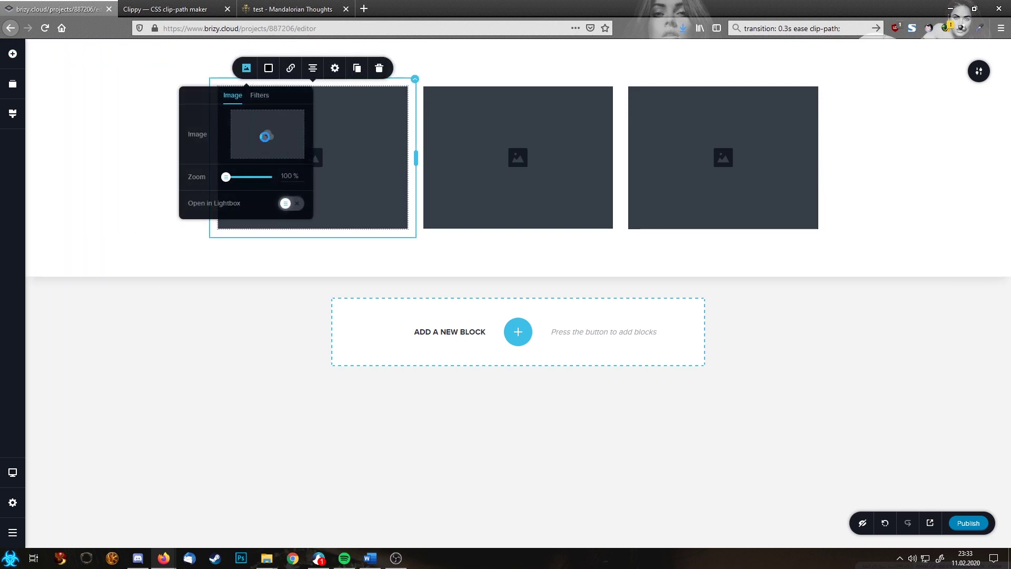
left_click(291, 141)
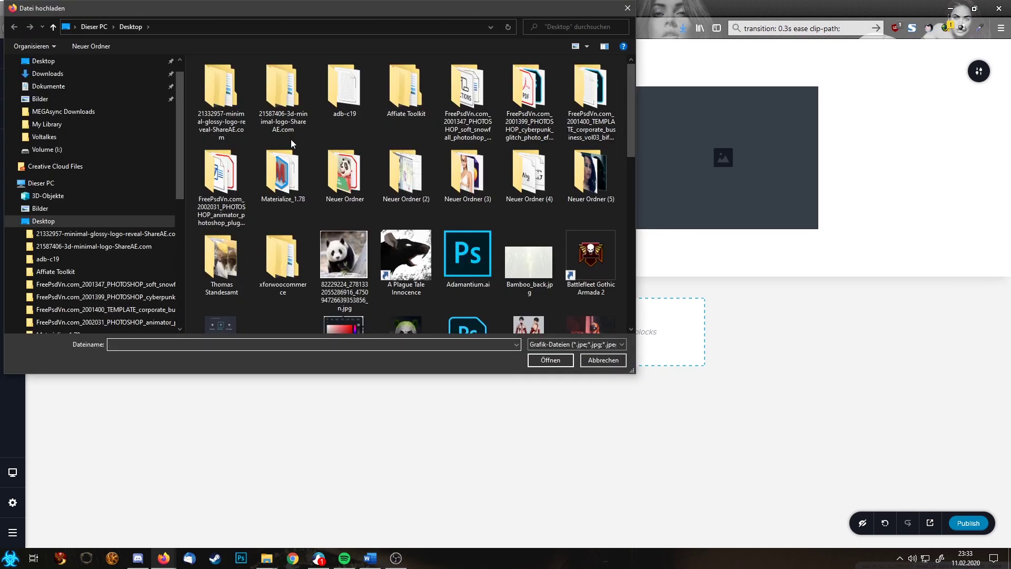
double_click(590, 174)
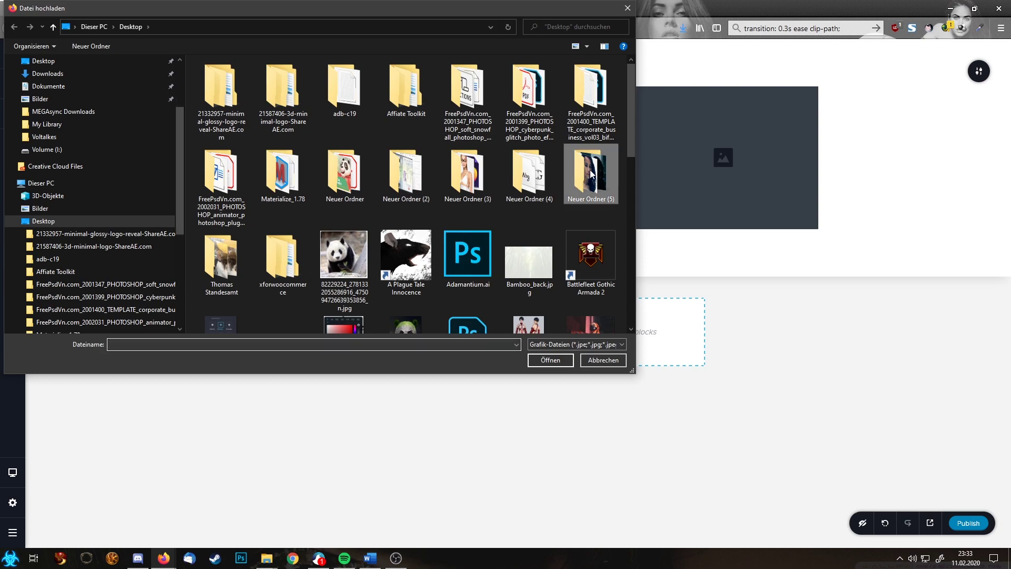
double_click(221, 83)
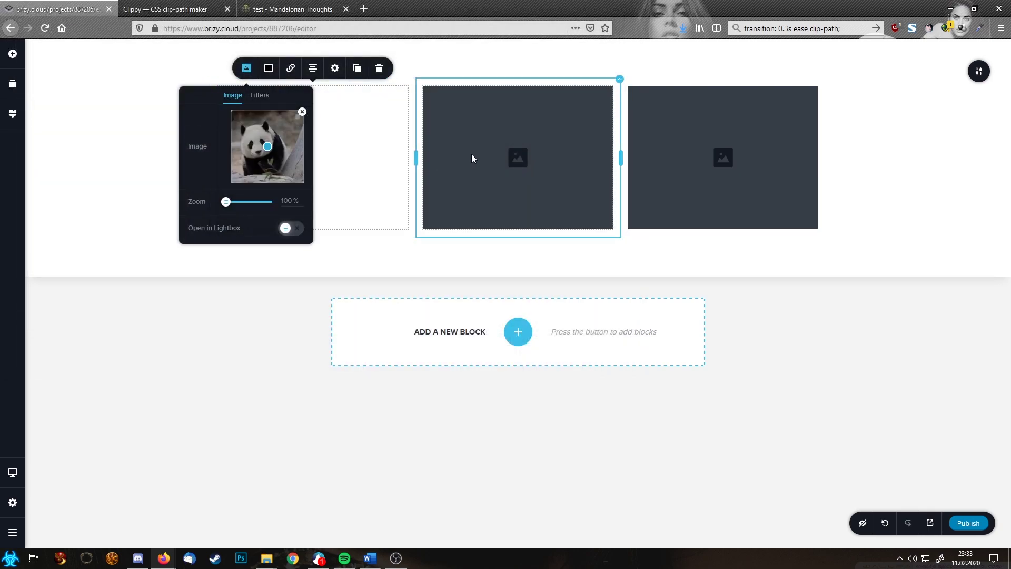
- Upload the portrait photo into the second image
left_click(504, 153)
left_click(450, 67)
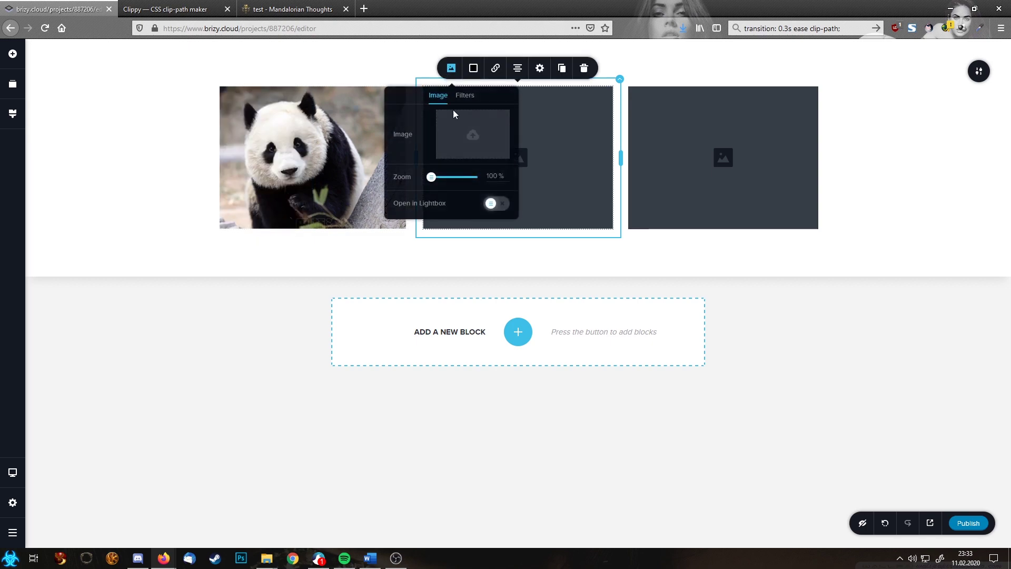
left_click(466, 135)
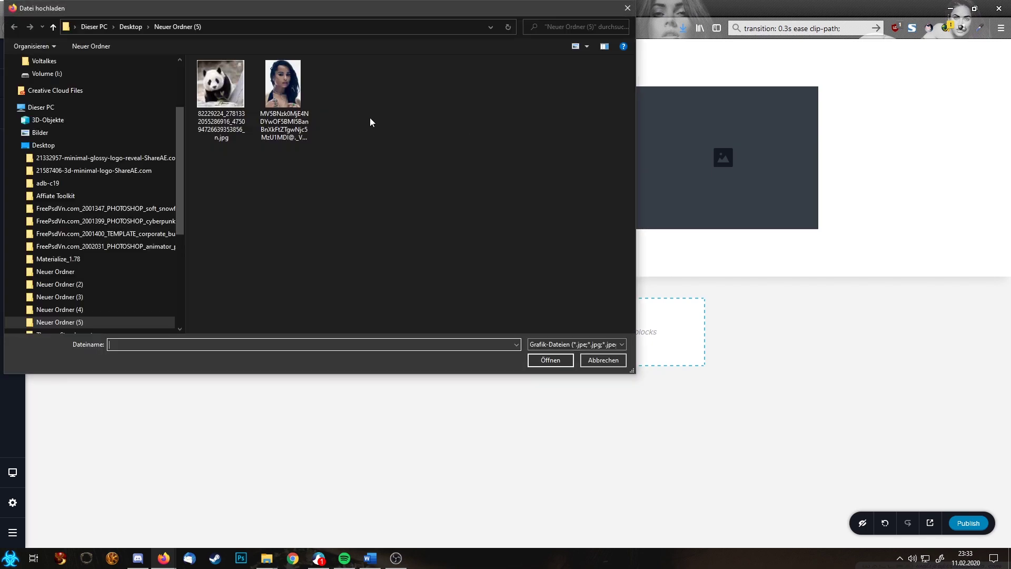
double_click(292, 83)
- Upload the armoured warrior photo from the Desktop folder into the third image
left_click(661, 174)
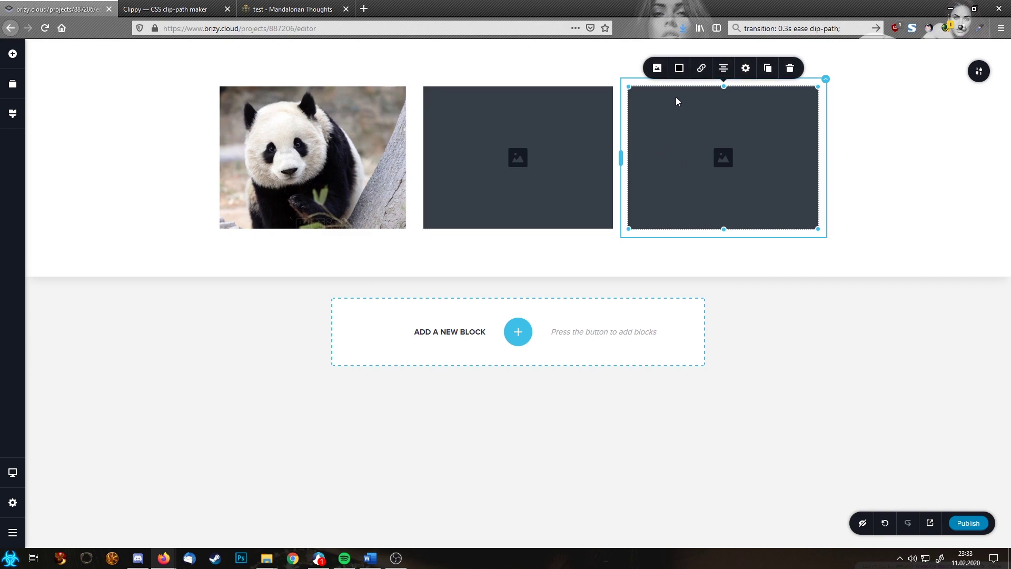
left_click(658, 68)
left_click(677, 145)
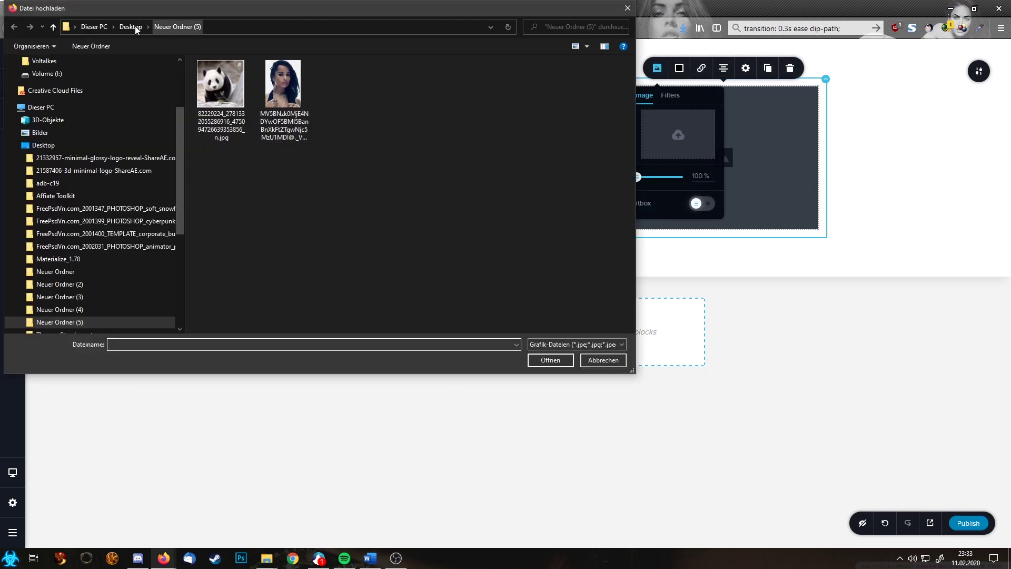
left_click(135, 27)
scroll(386, 248, "down", 10)
double_click(342, 183)
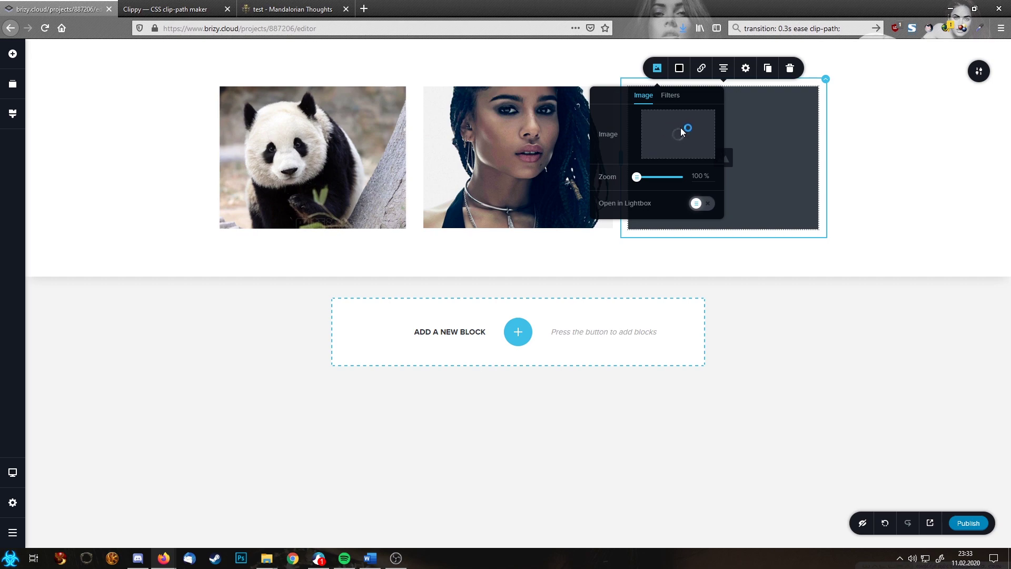
- Move the warrior photo's focal point up to frame her face
left_click(772, 151)
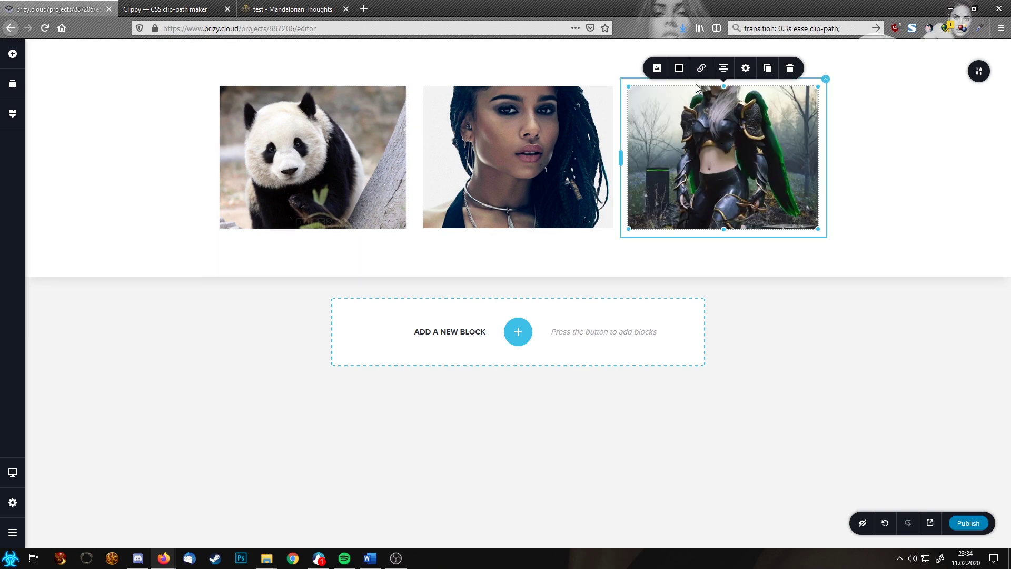
left_click(657, 68)
left_click_drag(685, 147, 686, 112)
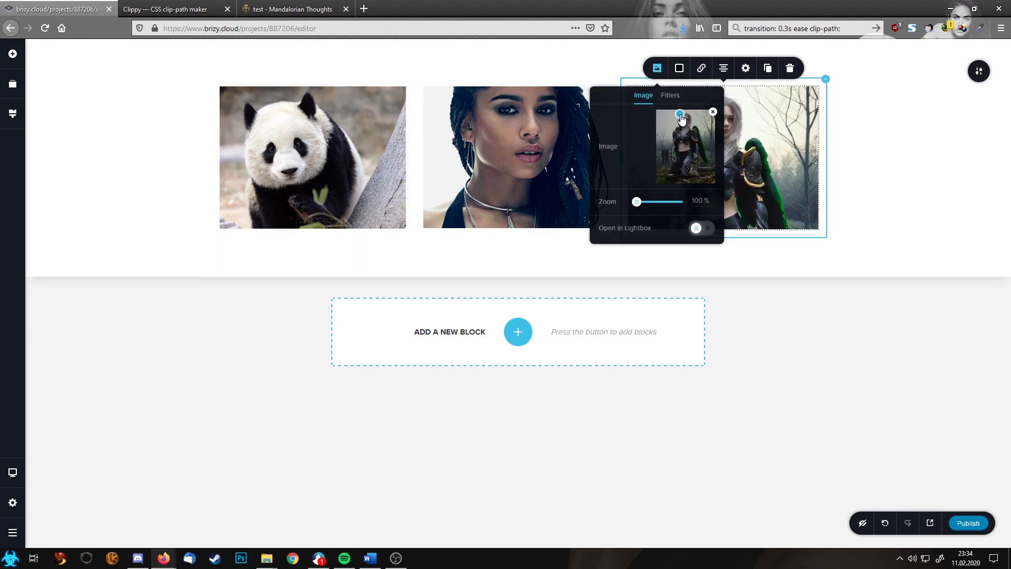
left_click(885, 170)
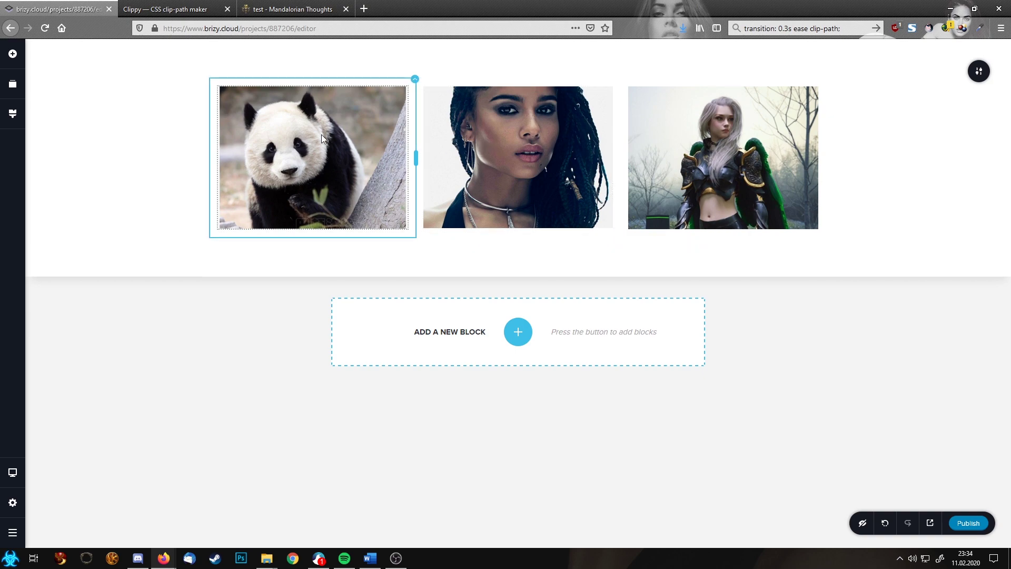
- In Clippy, set the demo shape to Left arrow after trying Left Chevron
left_click(166, 13)
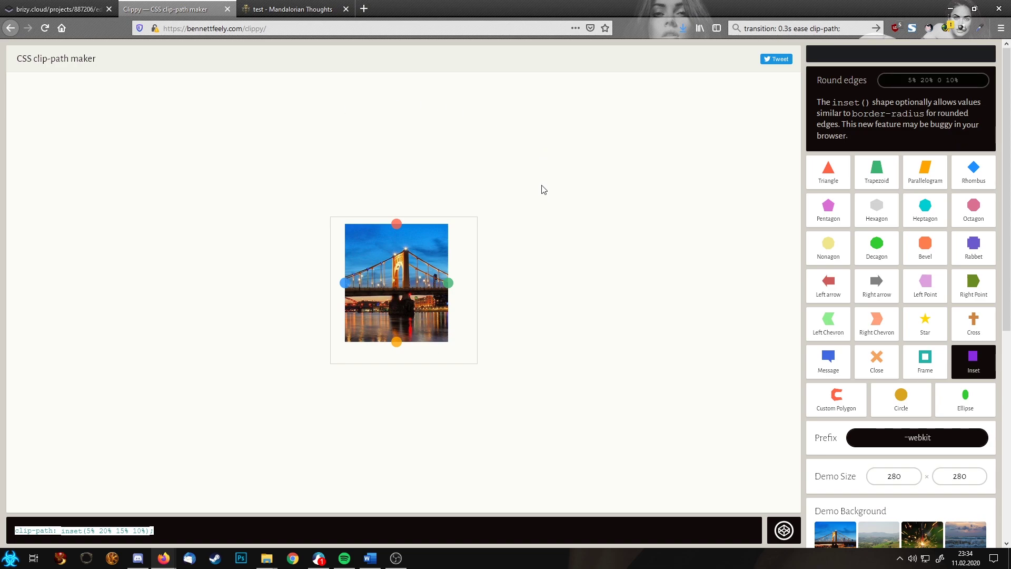
left_click(829, 328)
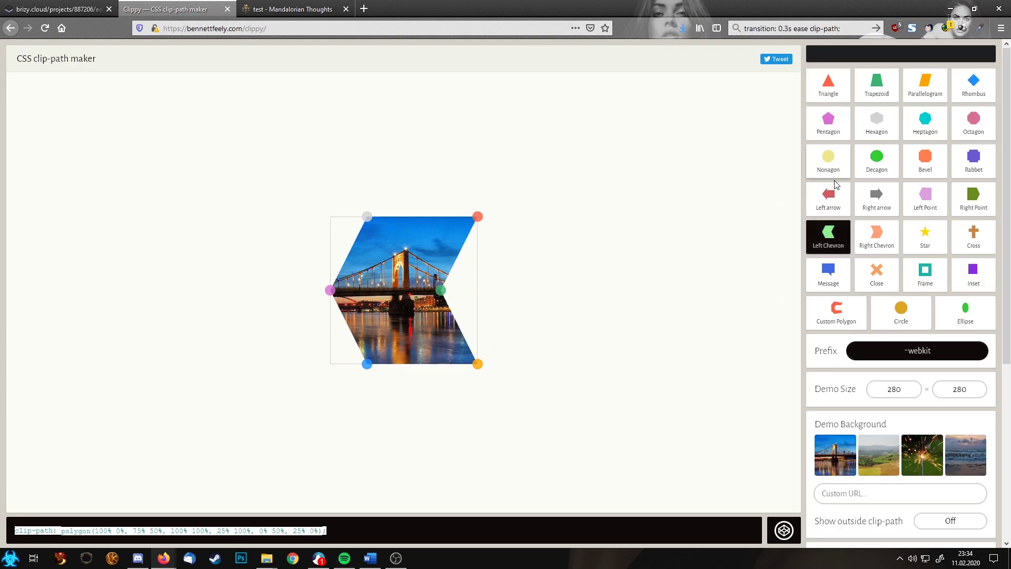
left_click(835, 203)
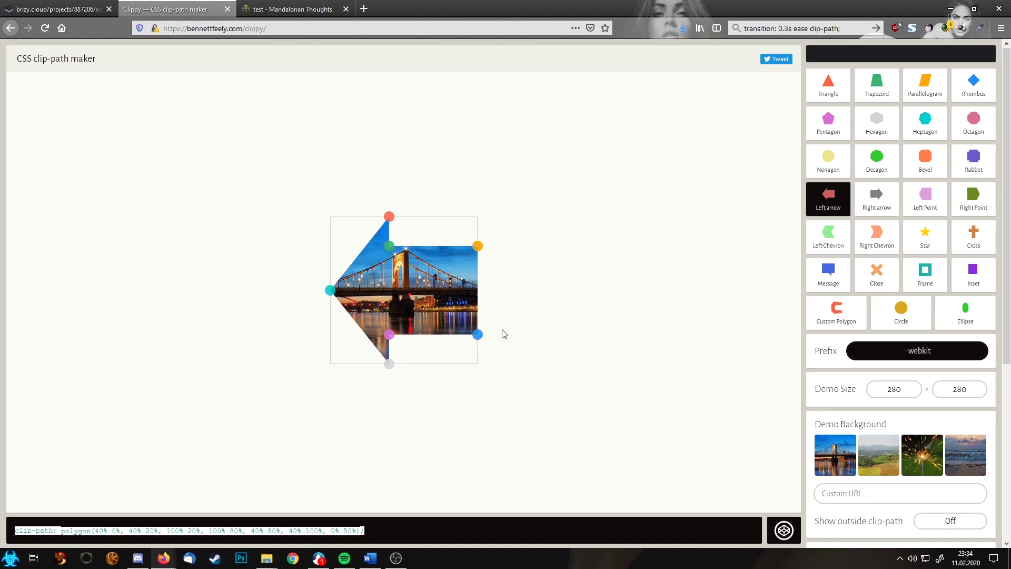
- Select the full left-arrow polygon clip-path code for copying
left_click(476, 528)
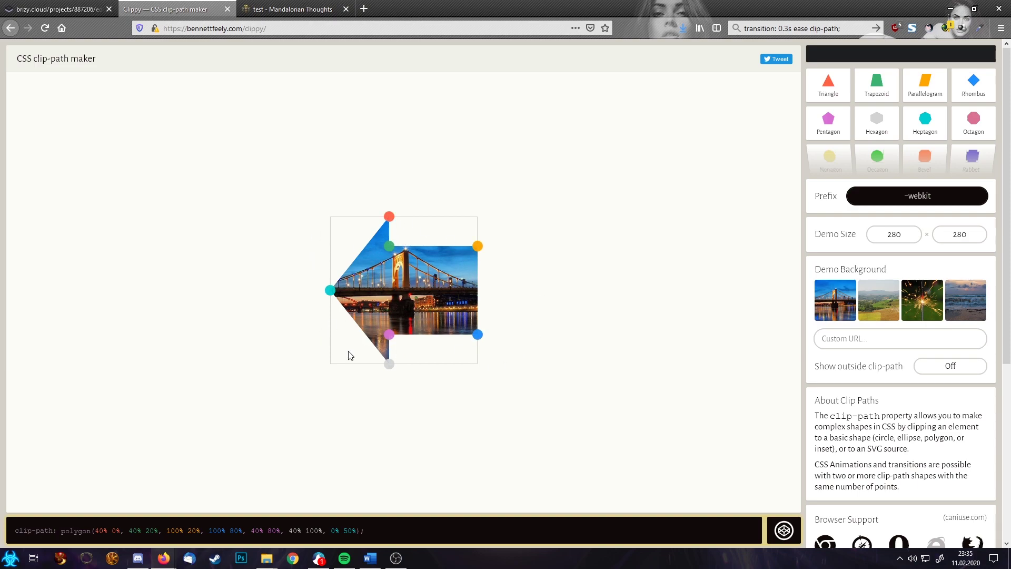
left_click(52, 9)
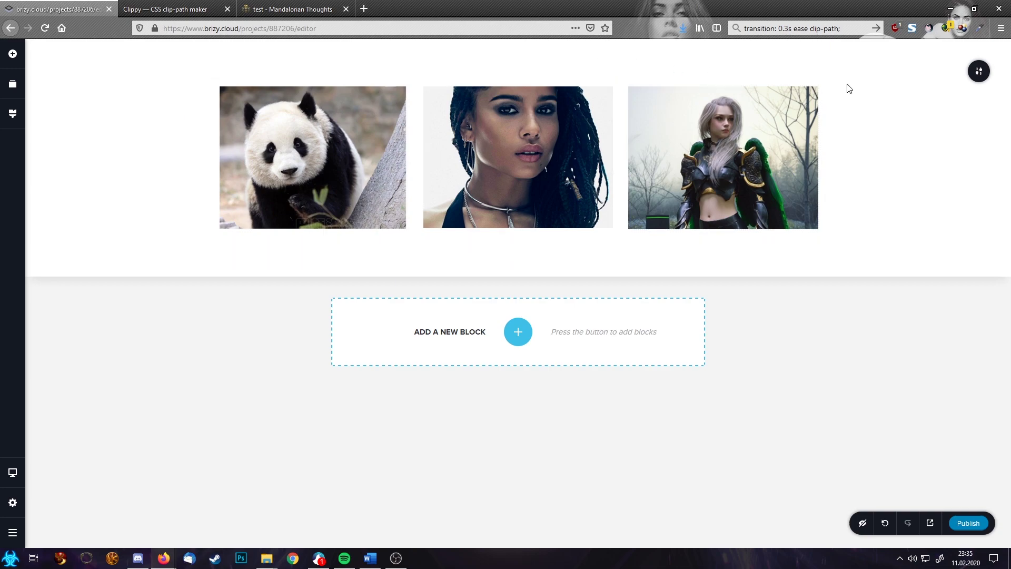
left_click(153, 9)
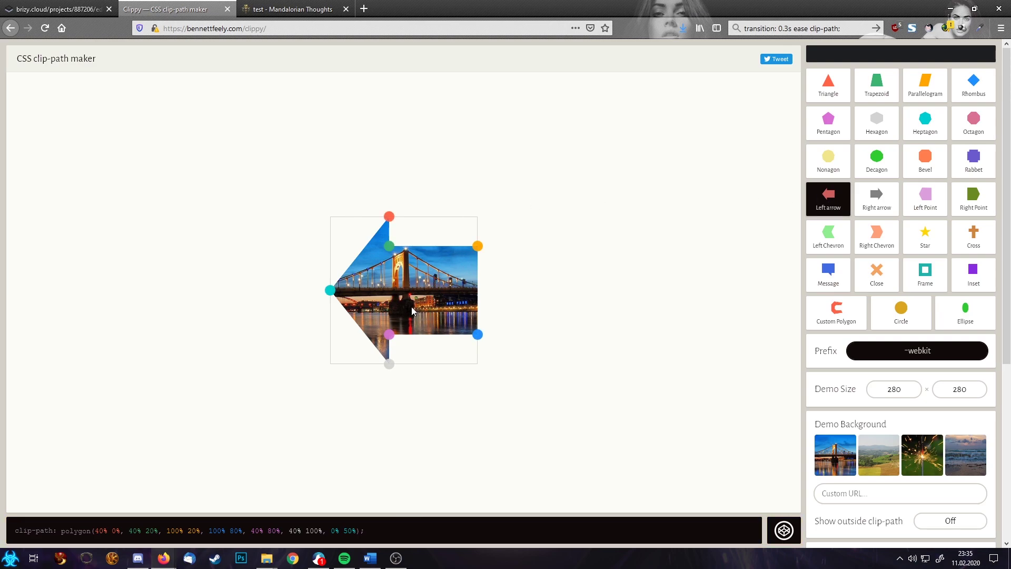
scroll(390, 533, "down", 3)
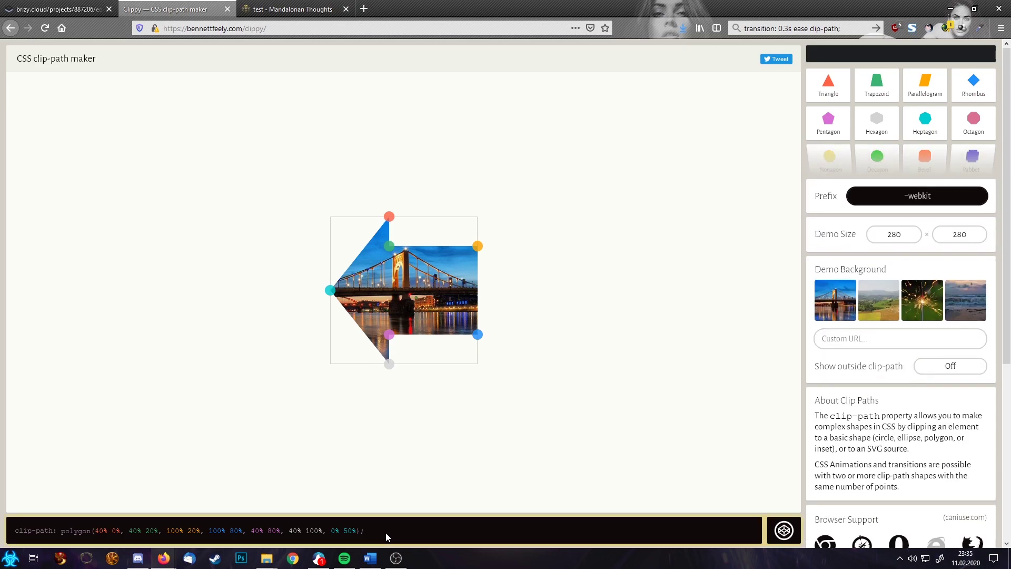
left_click_drag(385, 533, 11, 544)
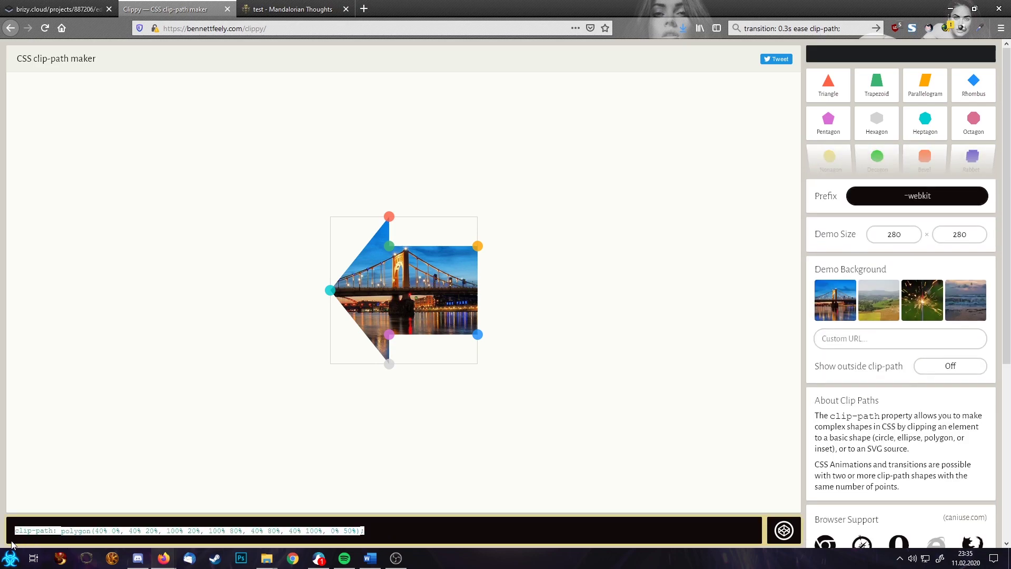
- Replace the middle image's Custom CSS placeholder with the pasted left-arrow clip-path
left_click(58, 9)
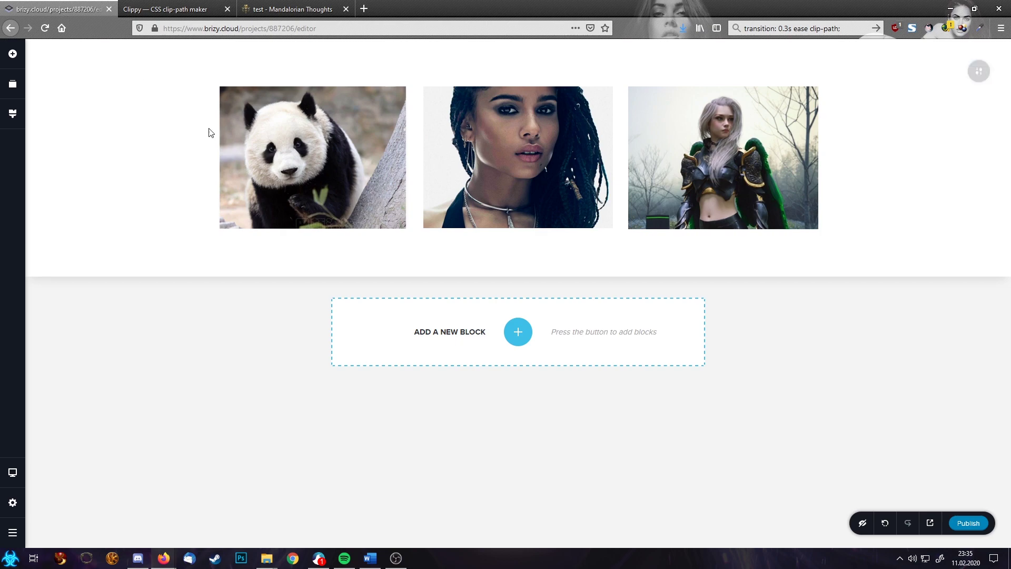
left_click(511, 153)
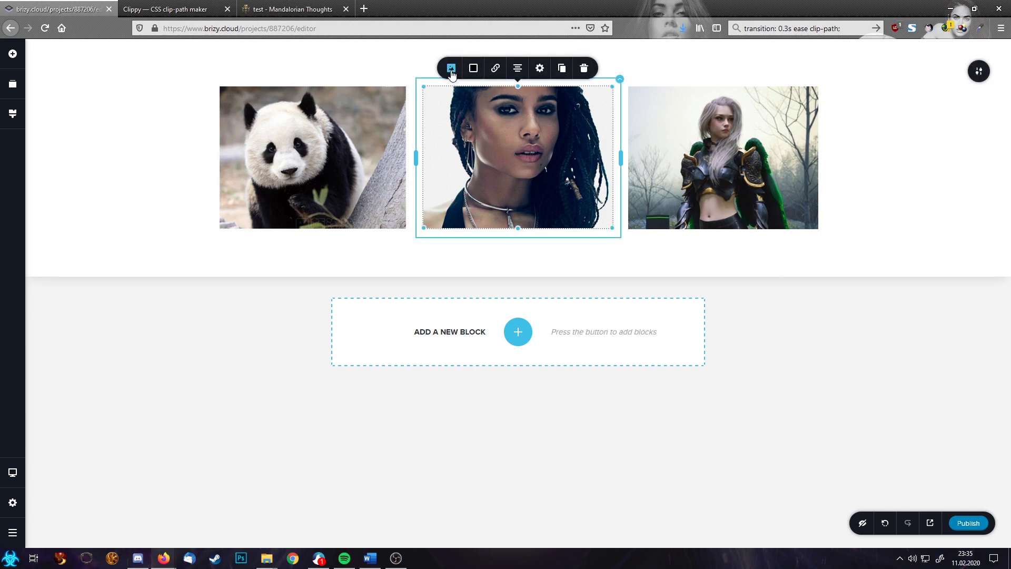
left_click(539, 69)
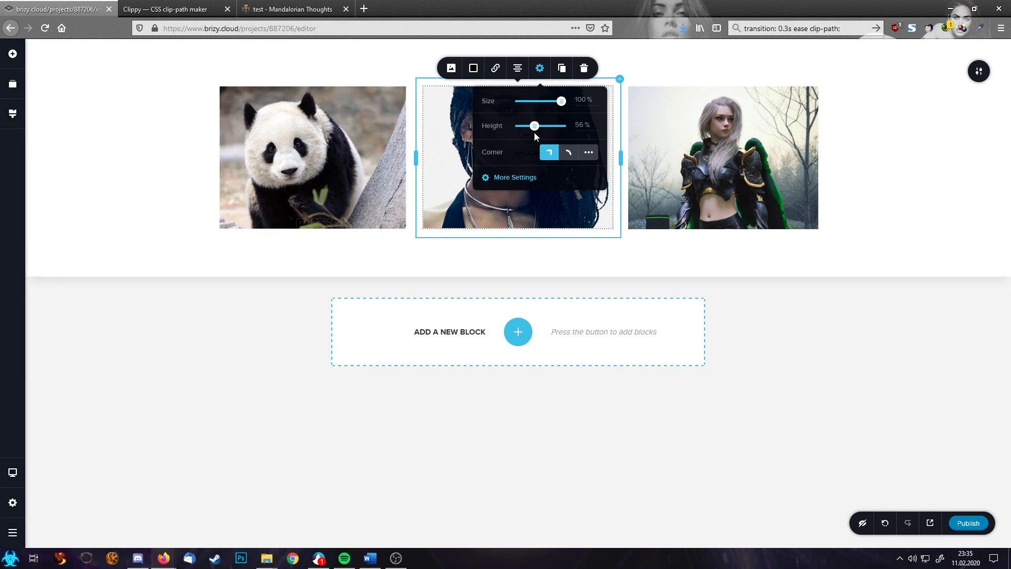
left_click(521, 178)
left_click(951, 86)
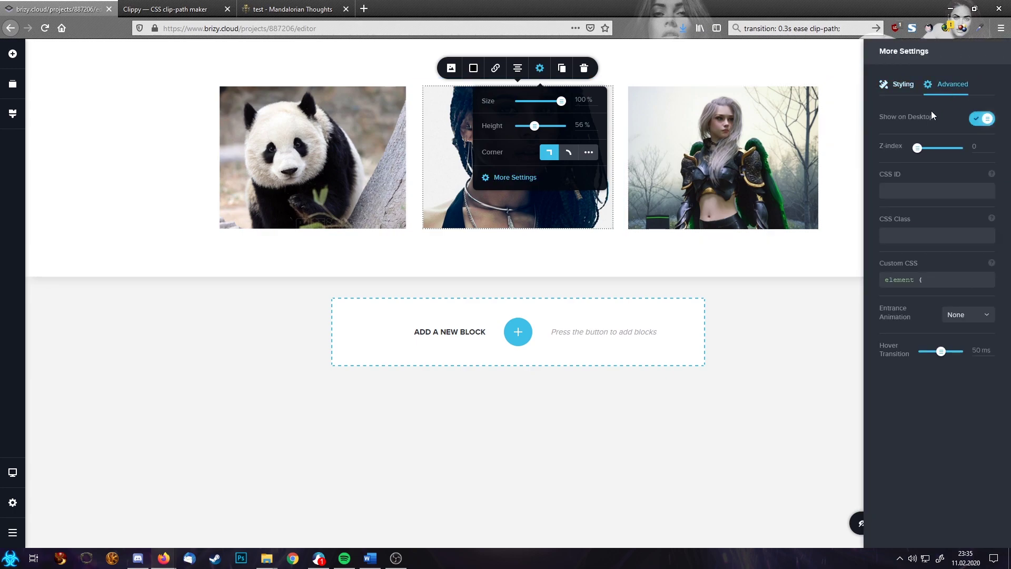
left_click(946, 277)
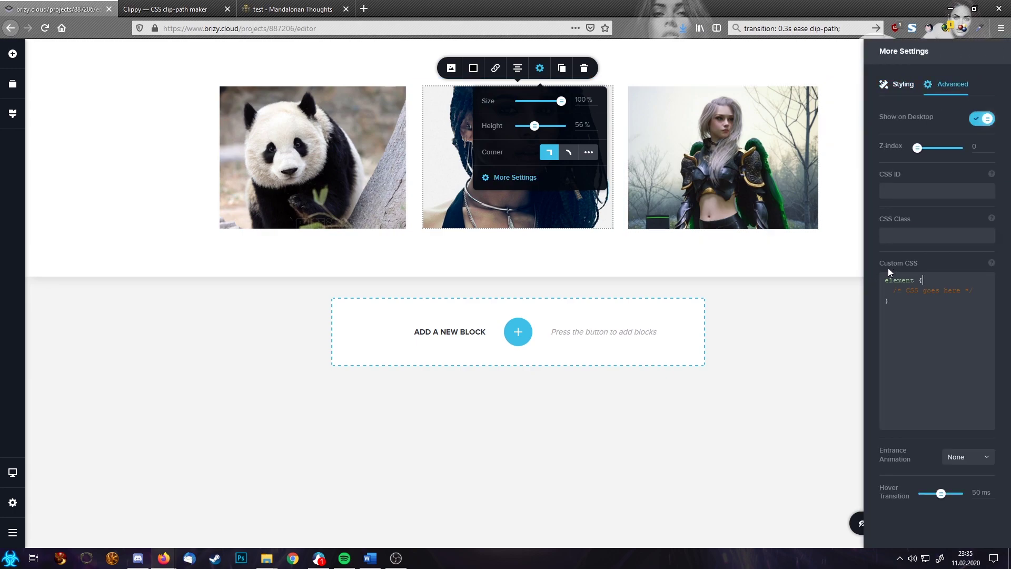
left_click_drag(889, 291, 1001, 296)
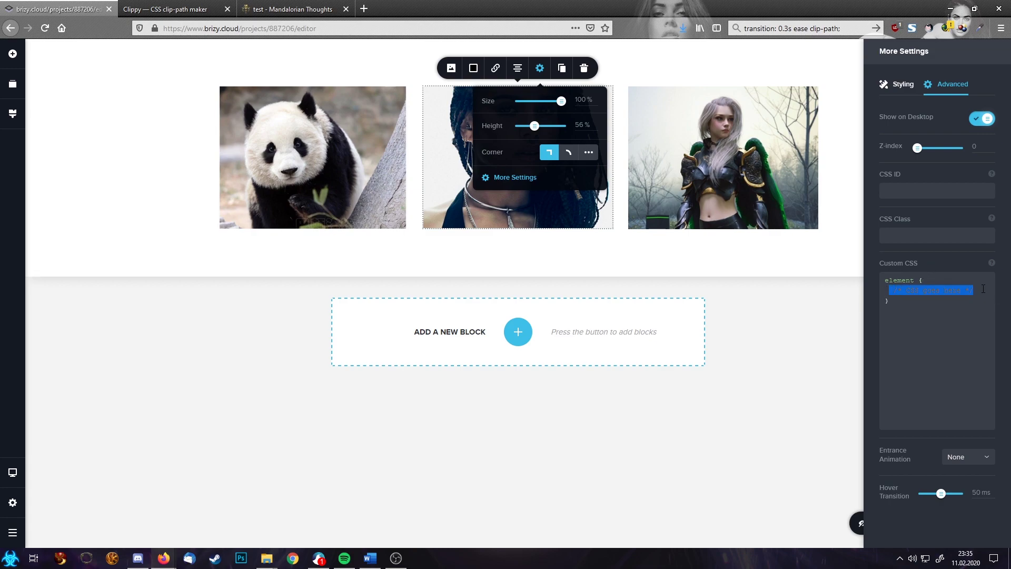
key("ctrl+v")
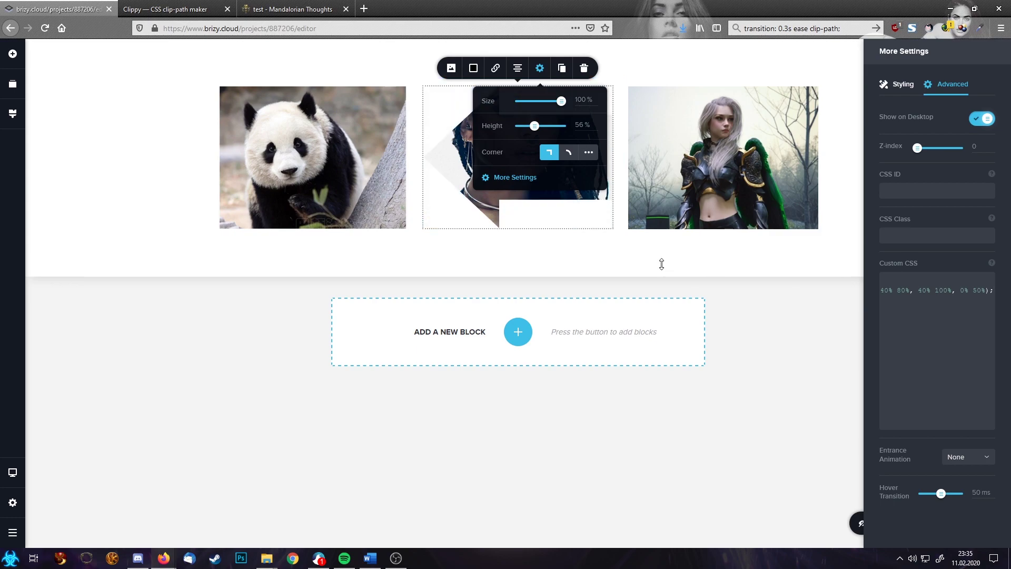
left_click(662, 264)
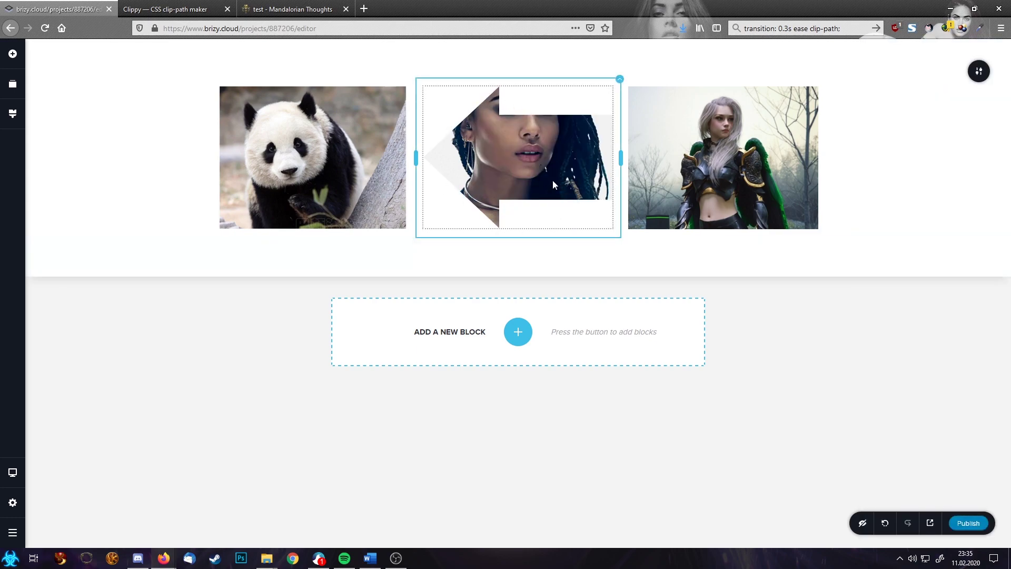
- Nudge the middle portrait's focal point slightly to centre her face
left_click(537, 171)
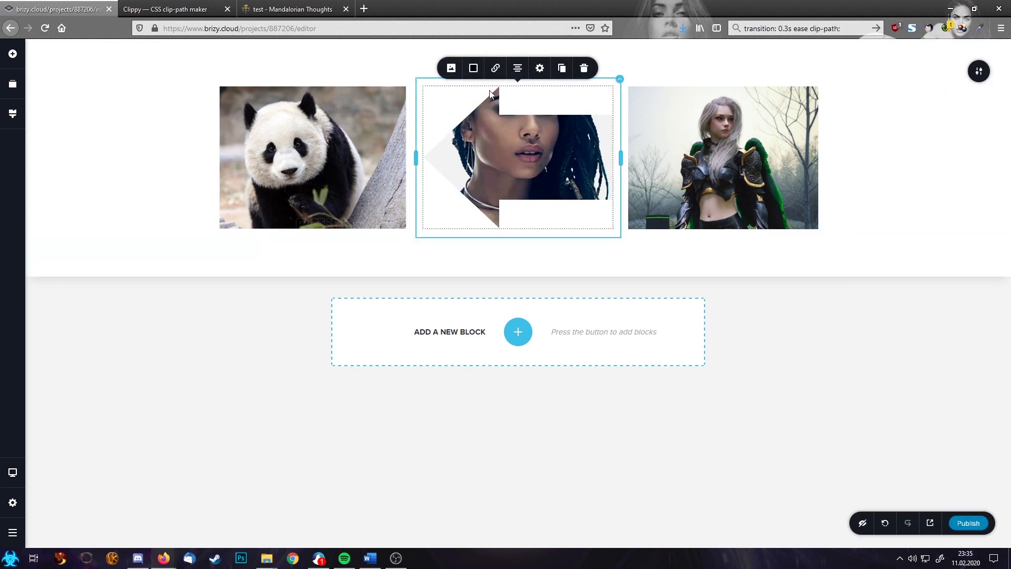
left_click(452, 67)
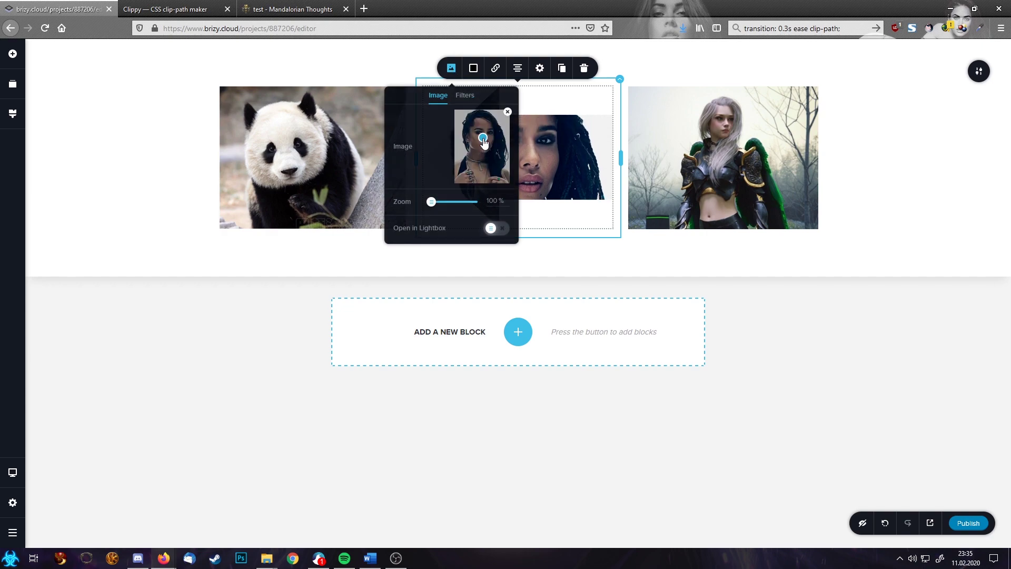
left_click_drag(484, 142, 483, 144)
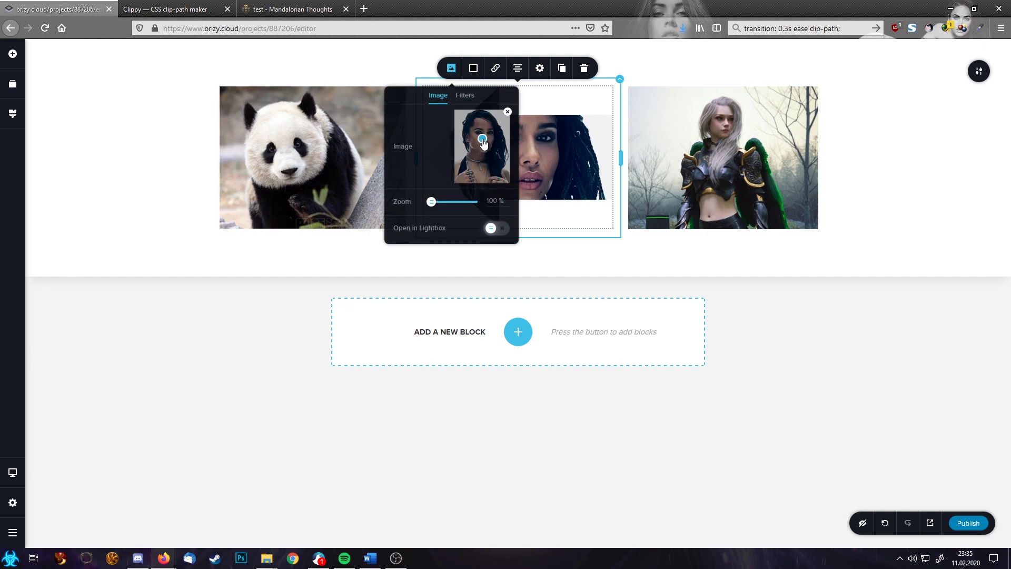
left_click(835, 169)
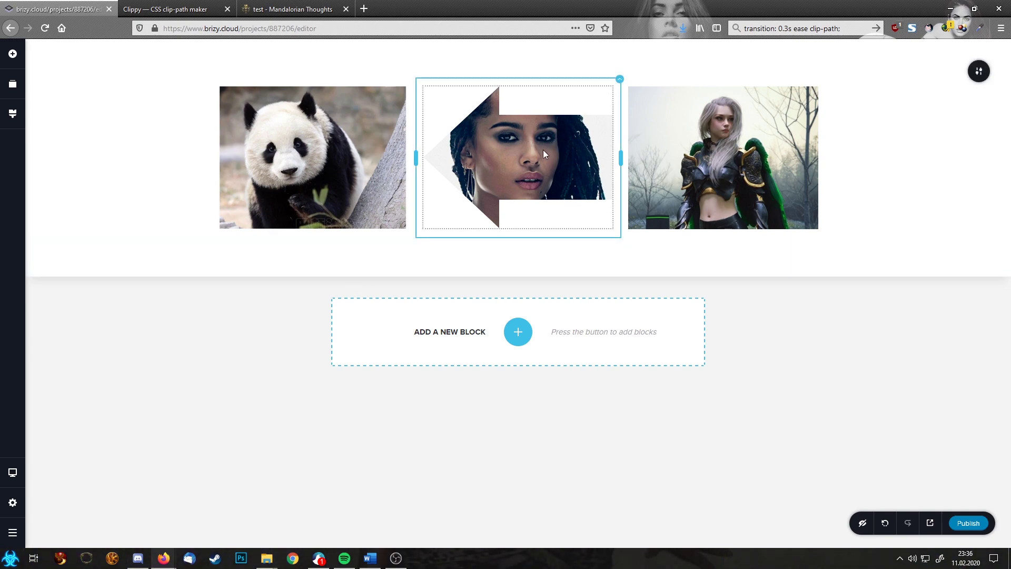
- Pick Clippy's Right arrow shape, select its polygon code, and return to Brizy
left_click(190, 9)
mouse_move(831, 157)
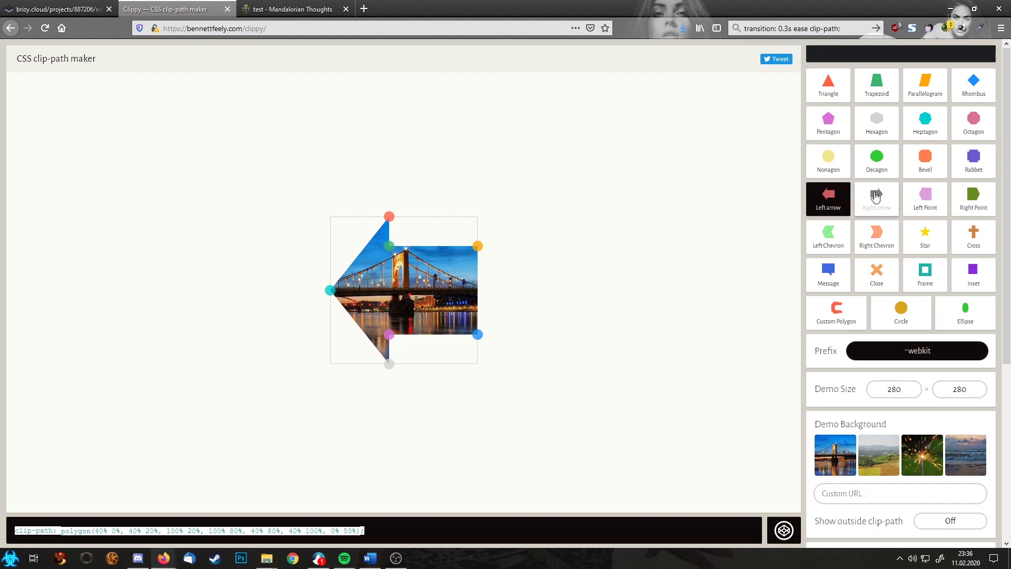
left_click(878, 199)
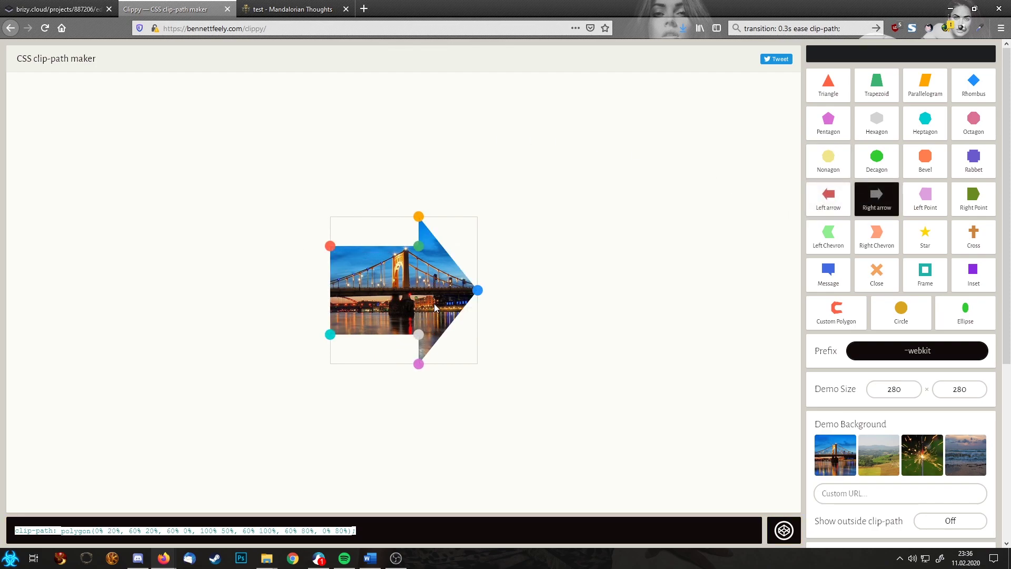
scroll(372, 530, "down", 3)
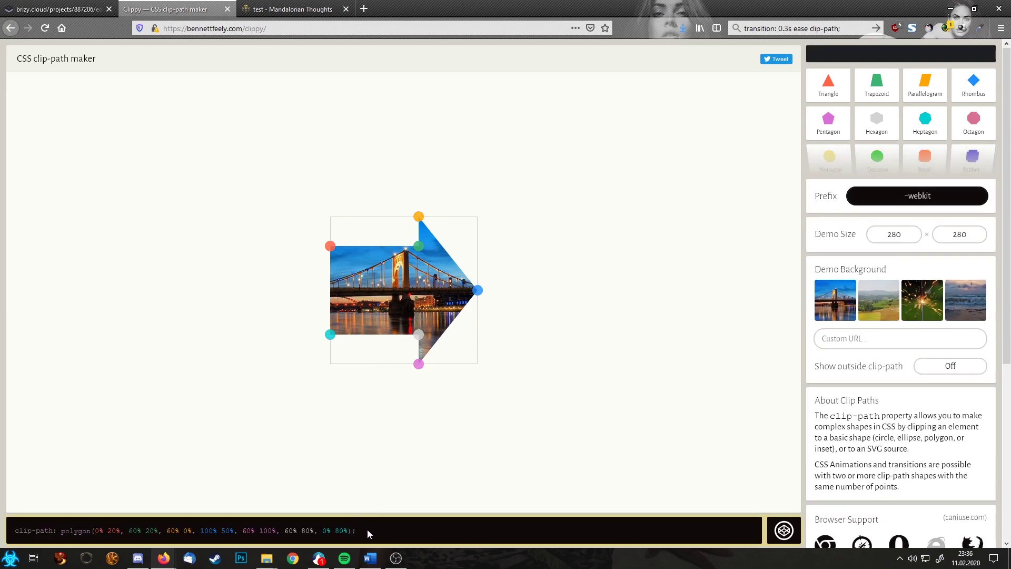
left_click_drag(368, 533, 13, 534)
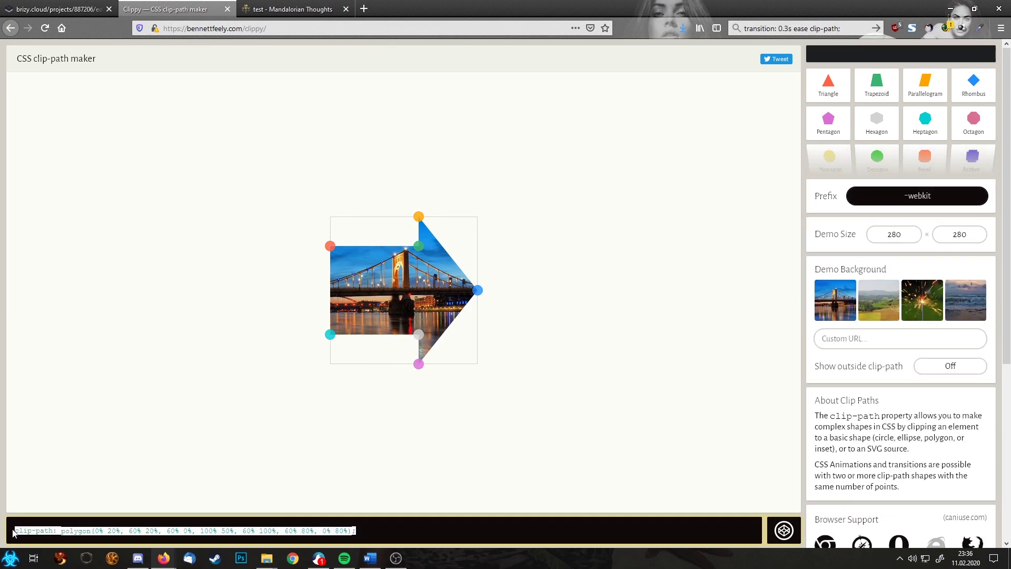
left_click(53, 9)
- Add an element:hover rule with the right-arrow clip-path to the middle image's Custom CSS
left_click(509, 170)
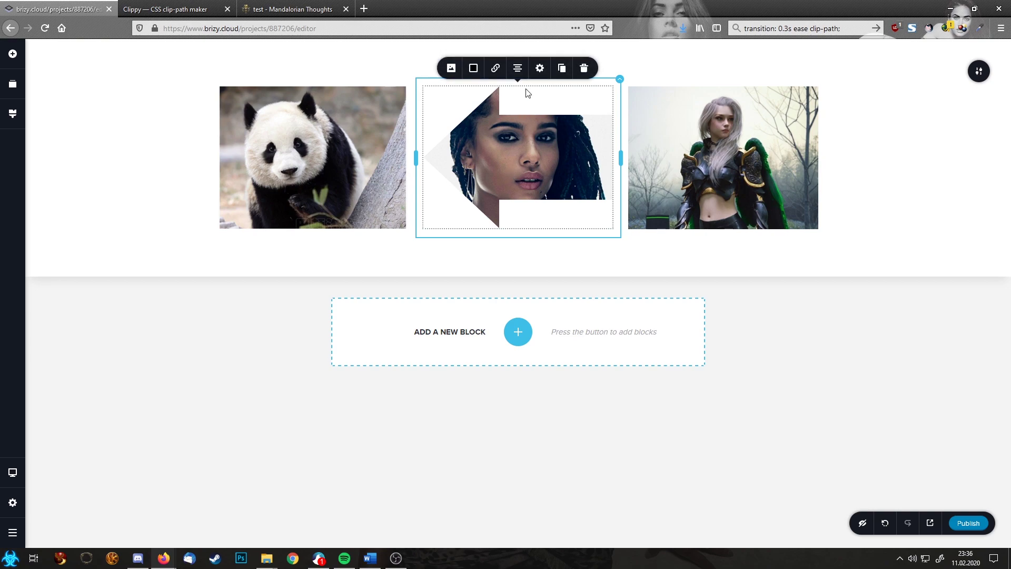
left_click(540, 68)
left_click(518, 177)
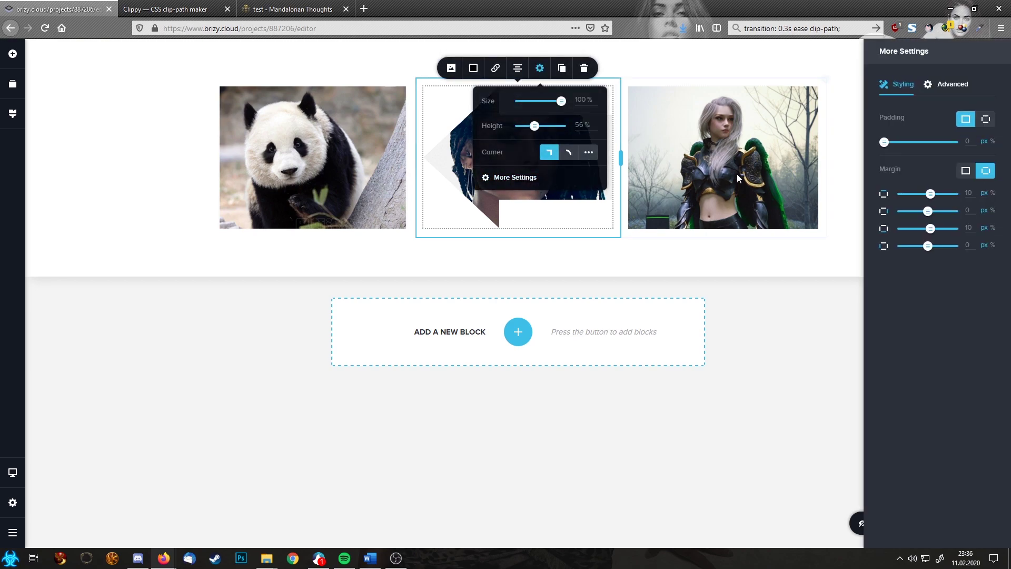
left_click(946, 85)
left_click(953, 281)
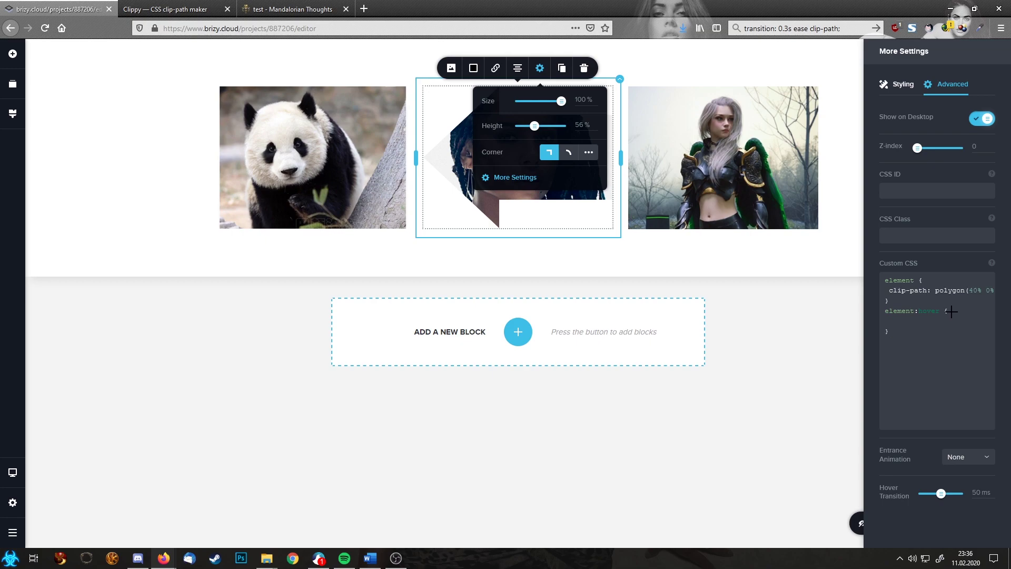
key("ctrl+v")
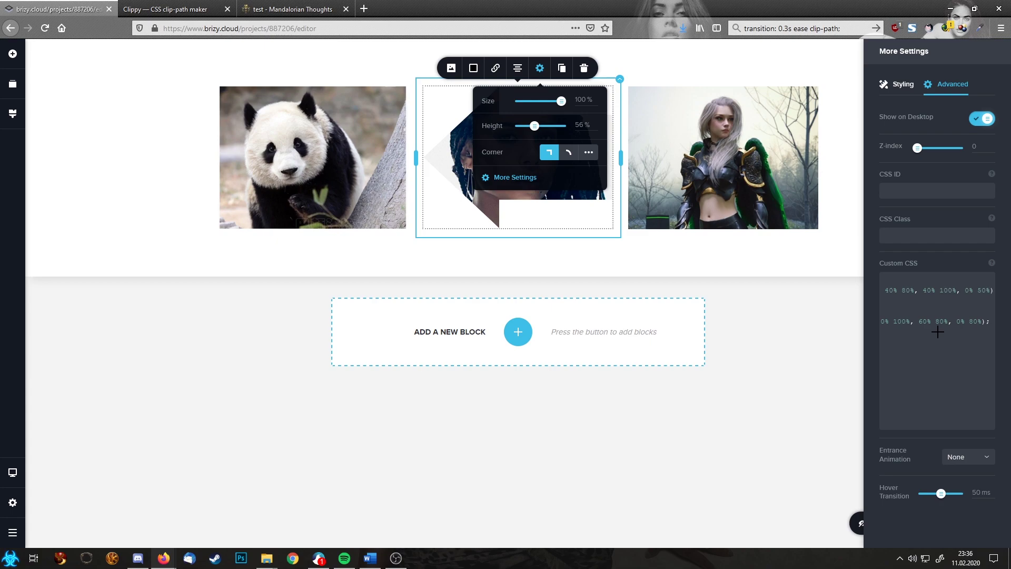
left_click(625, 262)
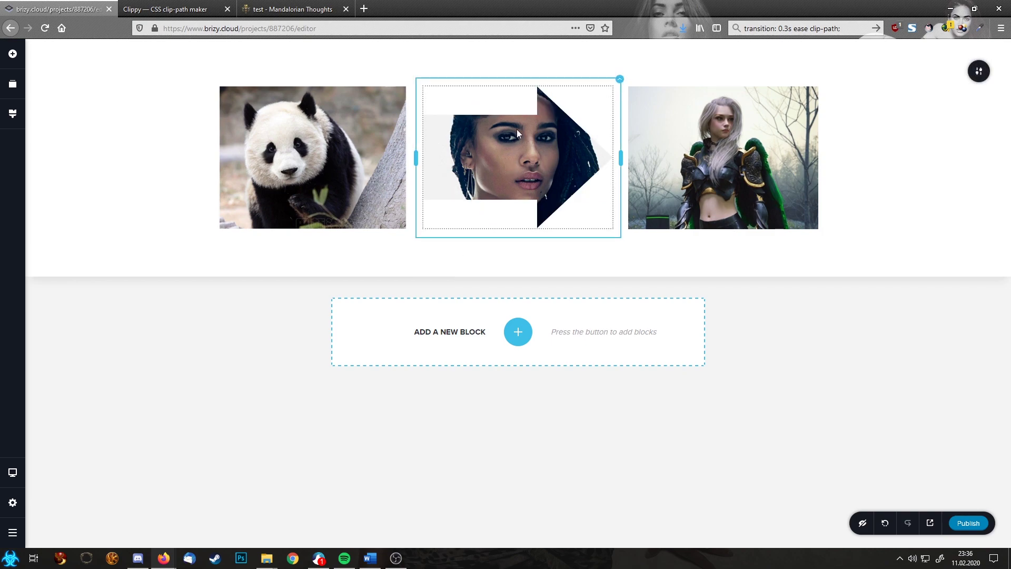
- Set the section background to teal #05CAB6 from the Overlay palette
mouse_move(978, 71)
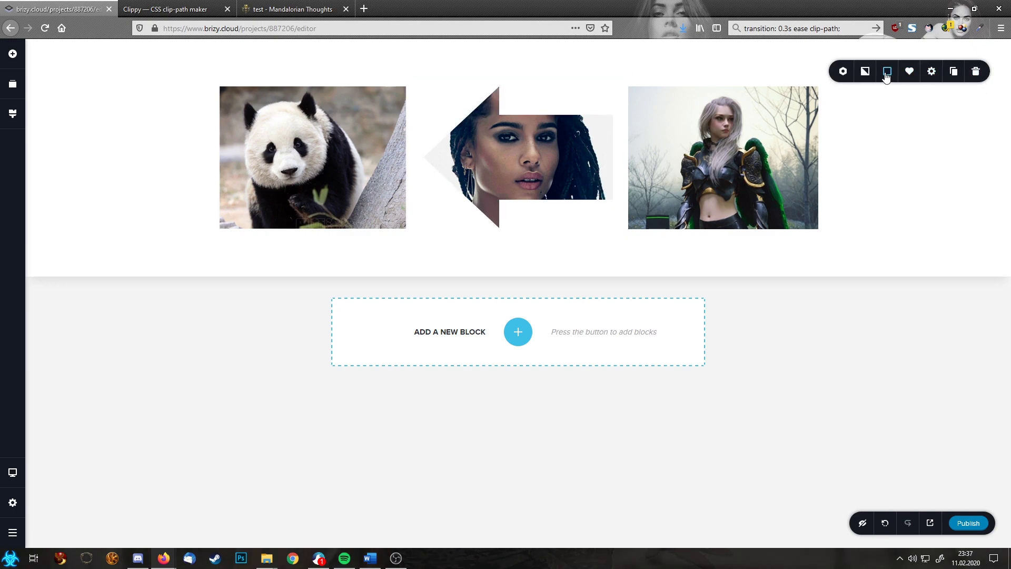
left_click(887, 73)
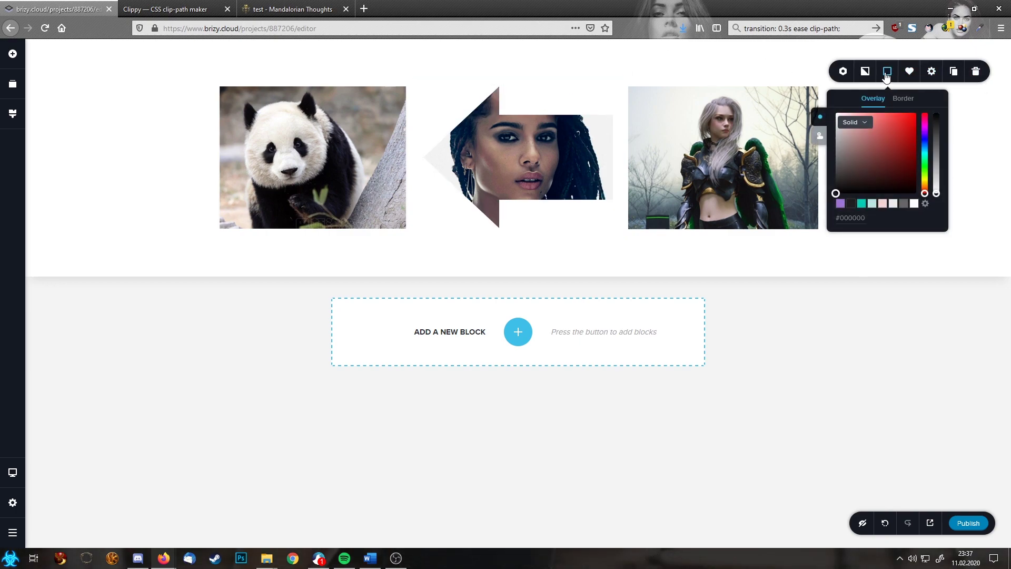
left_click(862, 206)
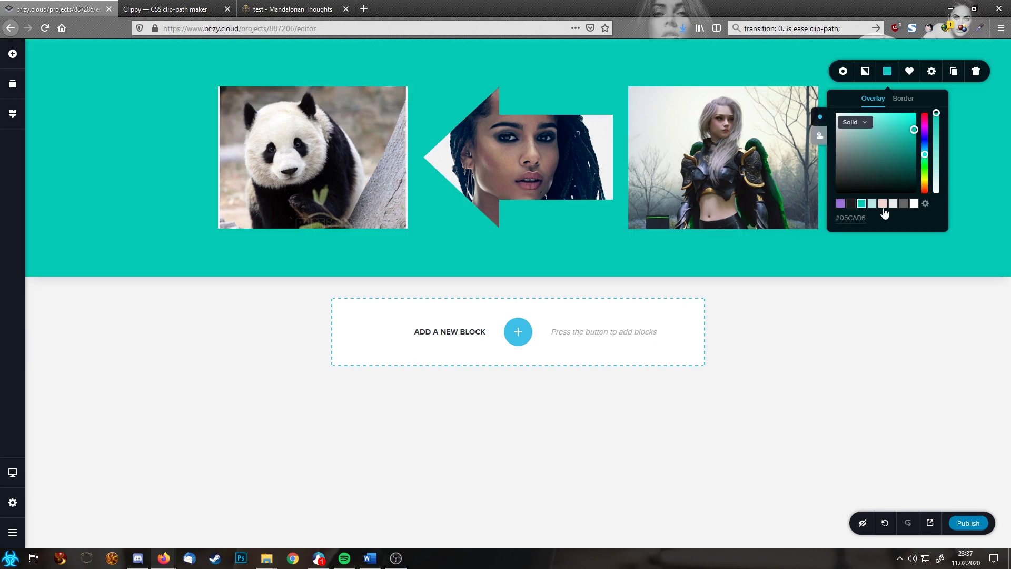
left_click(551, 263)
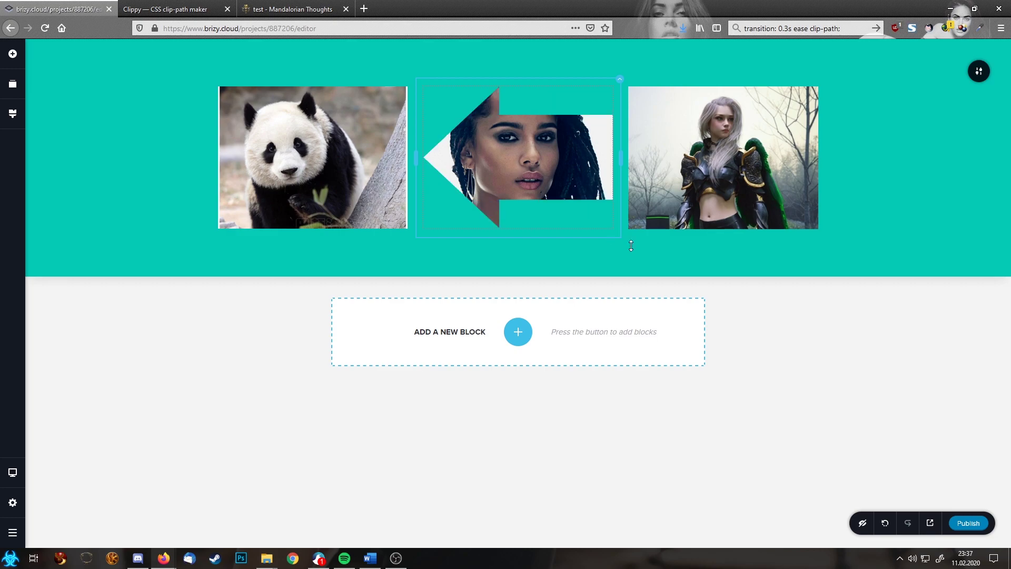
- Add a clip-path transition to the middle image's base Custom CSS rule
left_click(540, 137)
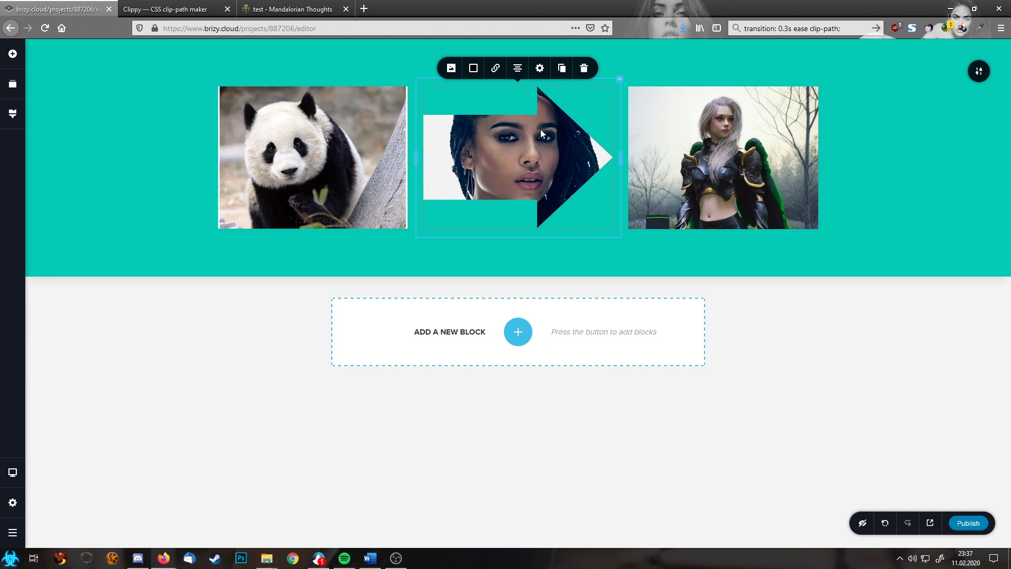
left_click(540, 68)
left_click(518, 178)
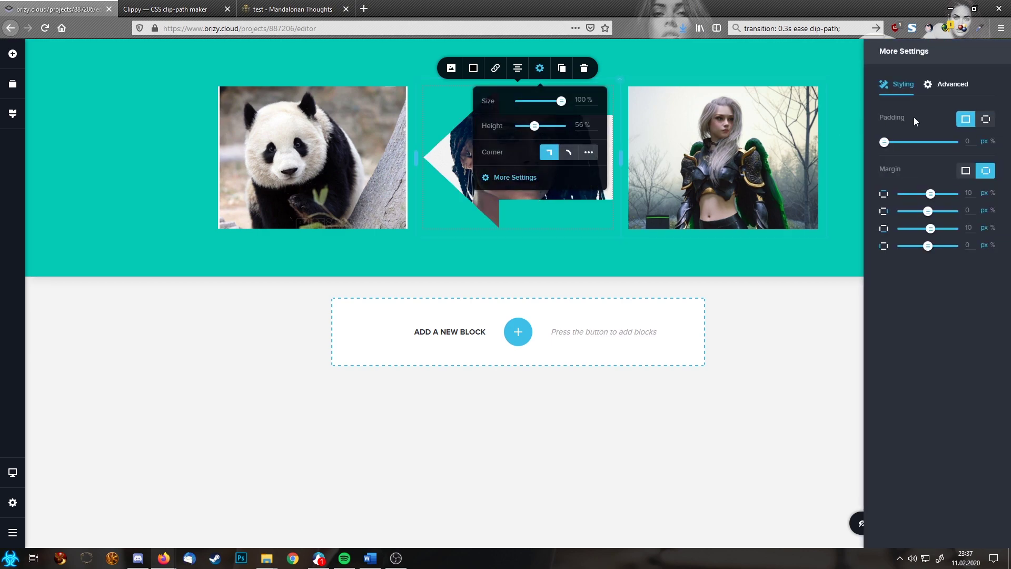
left_click(951, 89)
left_click(927, 279)
key("ctrl+v")
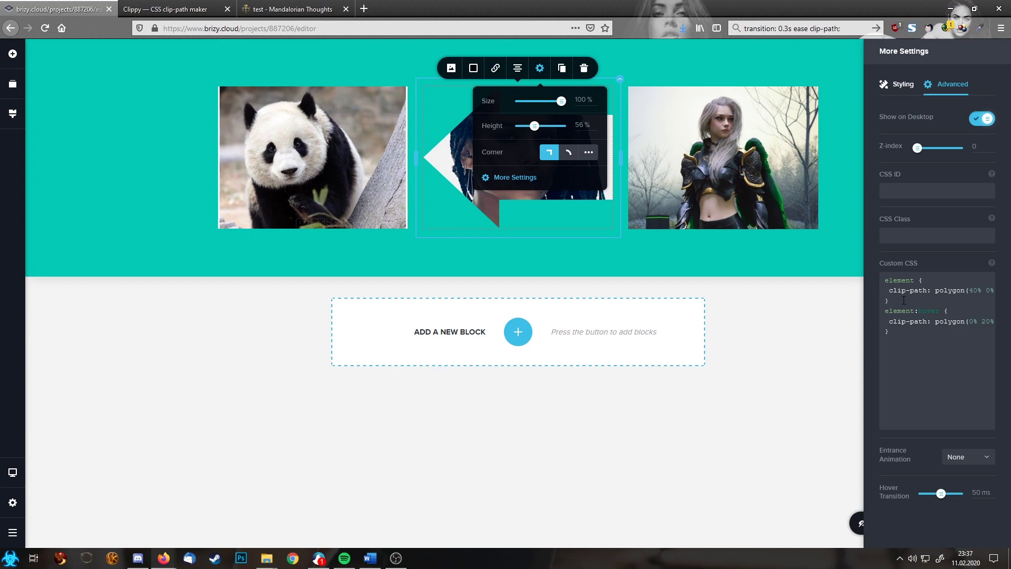
key("Return")
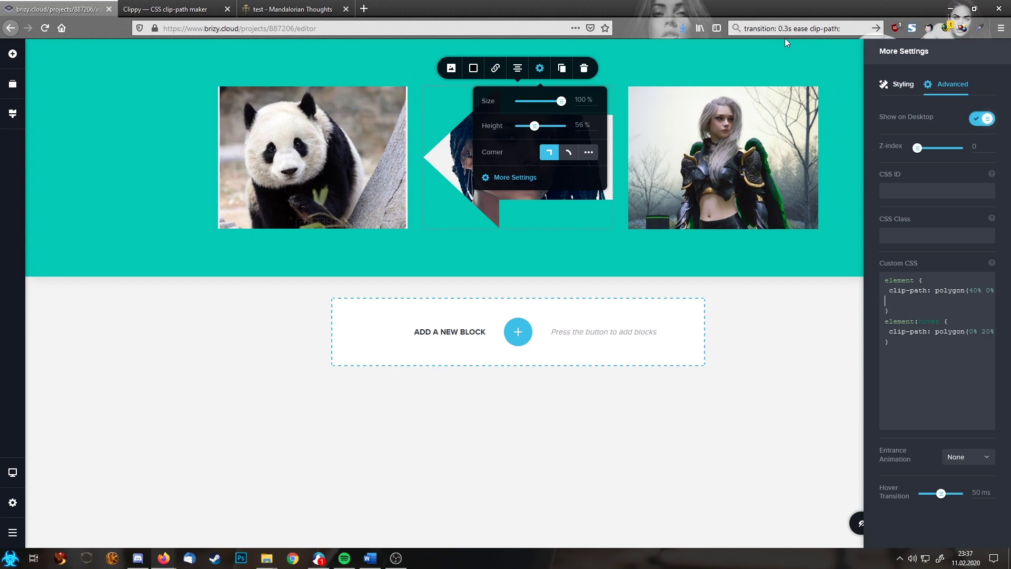
left_click(845, 30)
left_click_drag(846, 29, 733, 30)
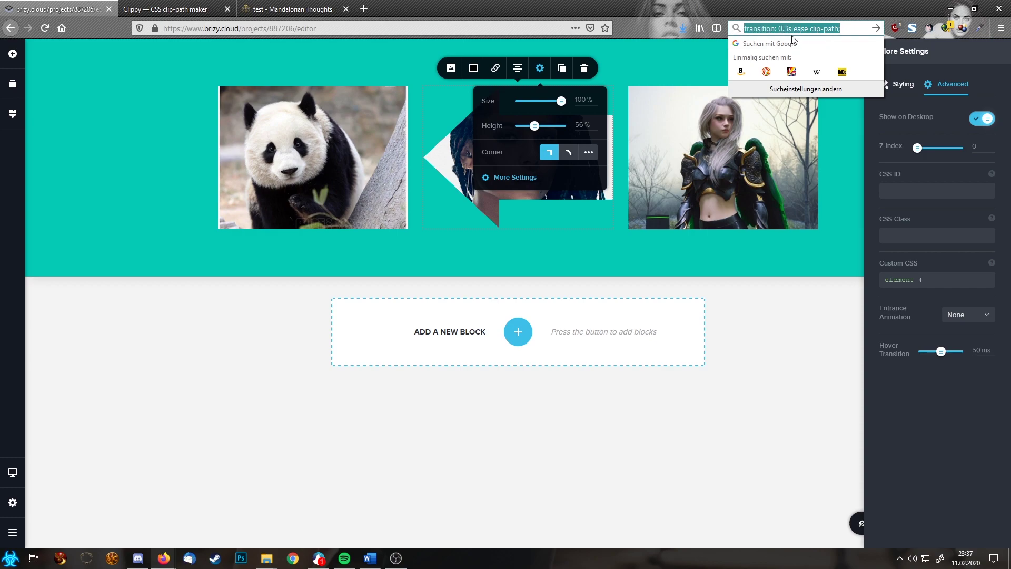
left_click(939, 281)
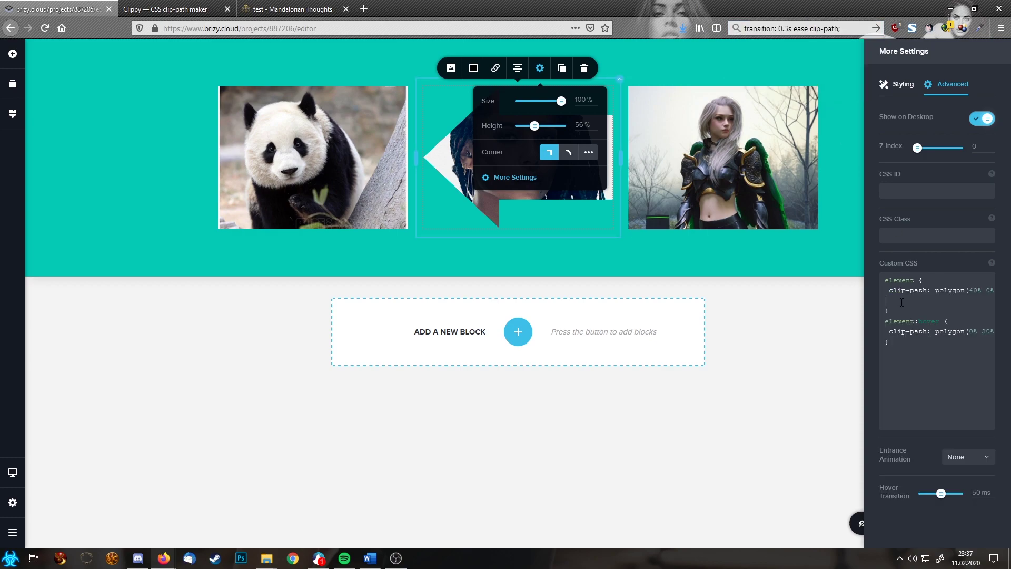
left_click(710, 263)
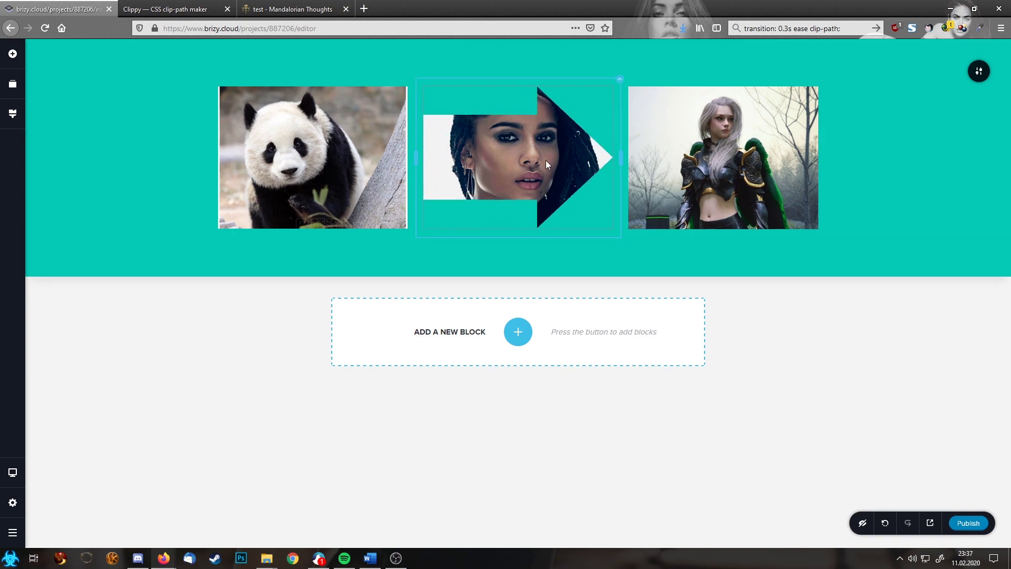
- Change the transition duration to 1.3s and preview the slower hover morph
left_click(566, 166)
left_click(539, 68)
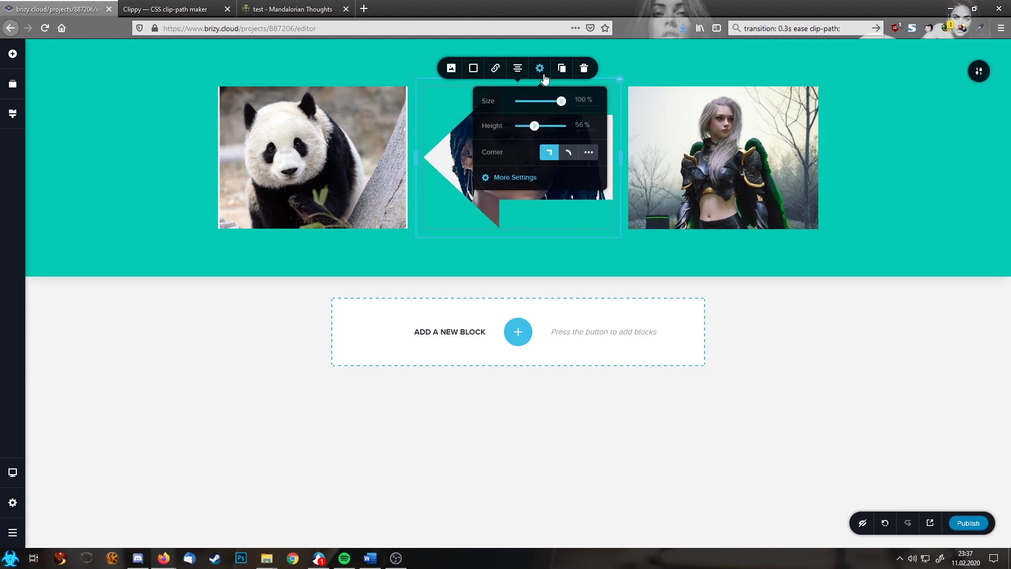
left_click(522, 179)
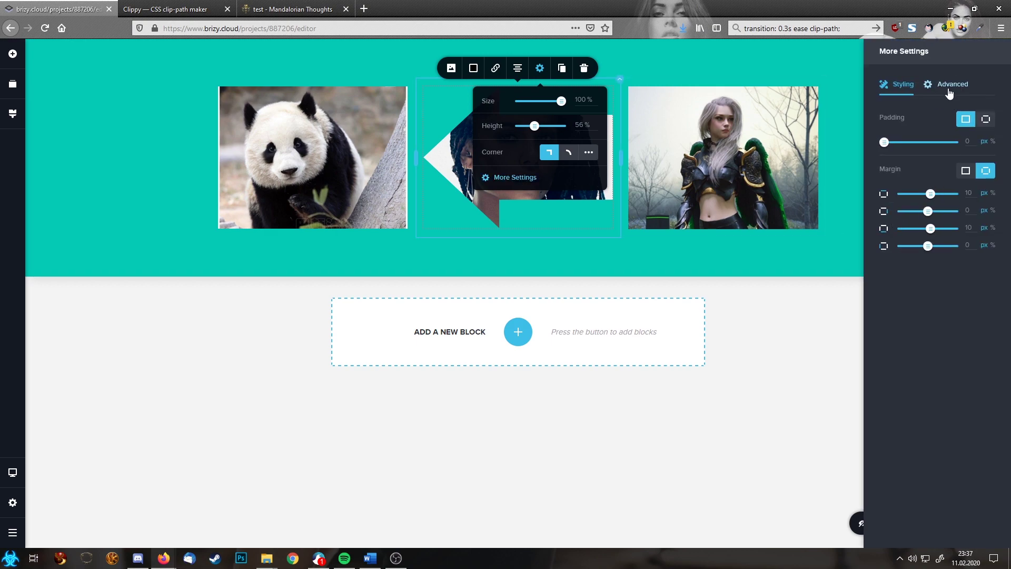
left_click(948, 86)
left_click(936, 280)
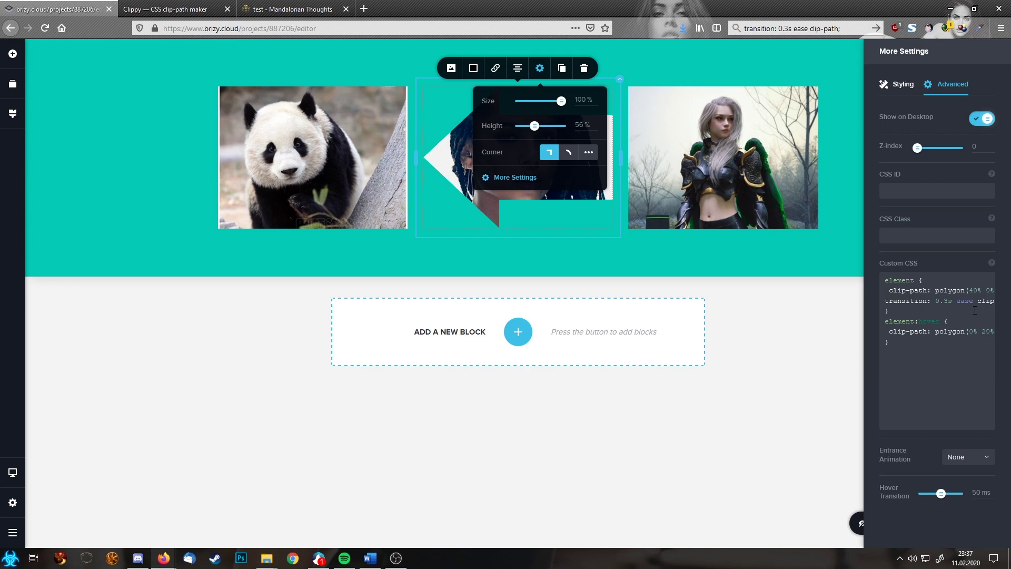
key("BackSpace")
type("1.")
left_click(763, 270)
mouse_move(545, 163)
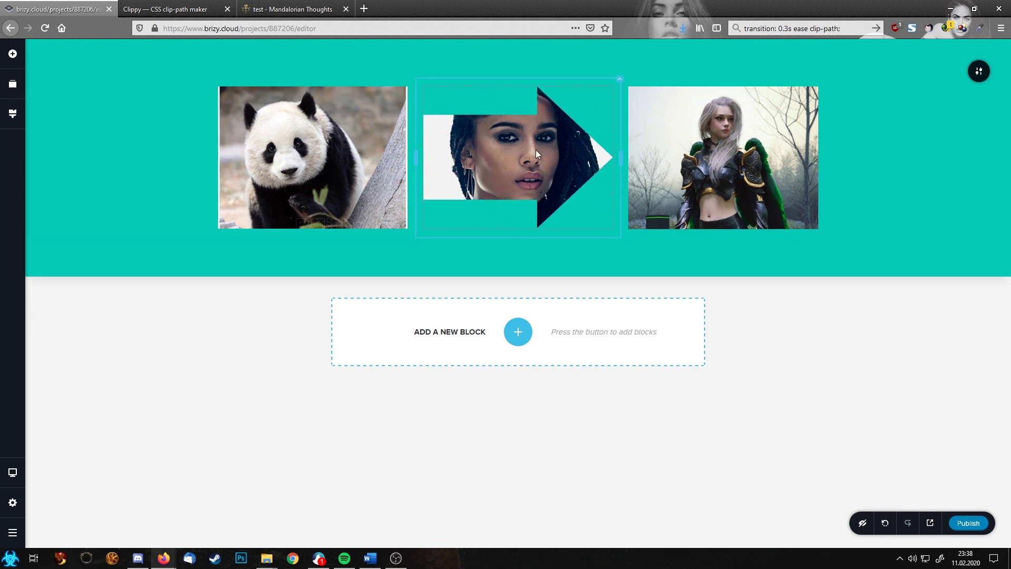
- Switch Clippy's demo shape to the Close (X) cross and copy its polygon clip-path code
left_click(145, 6)
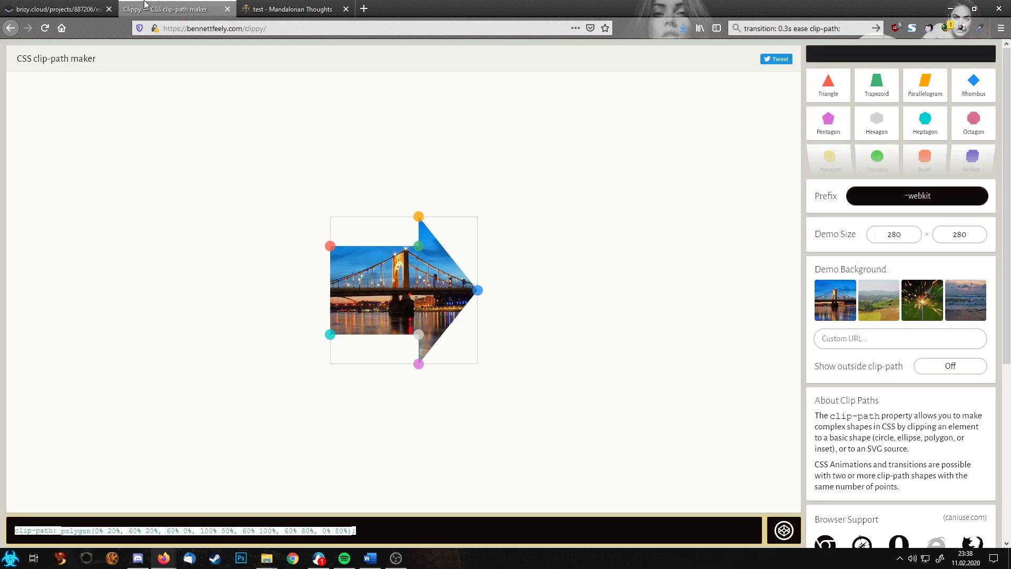
mouse_move(853, 153)
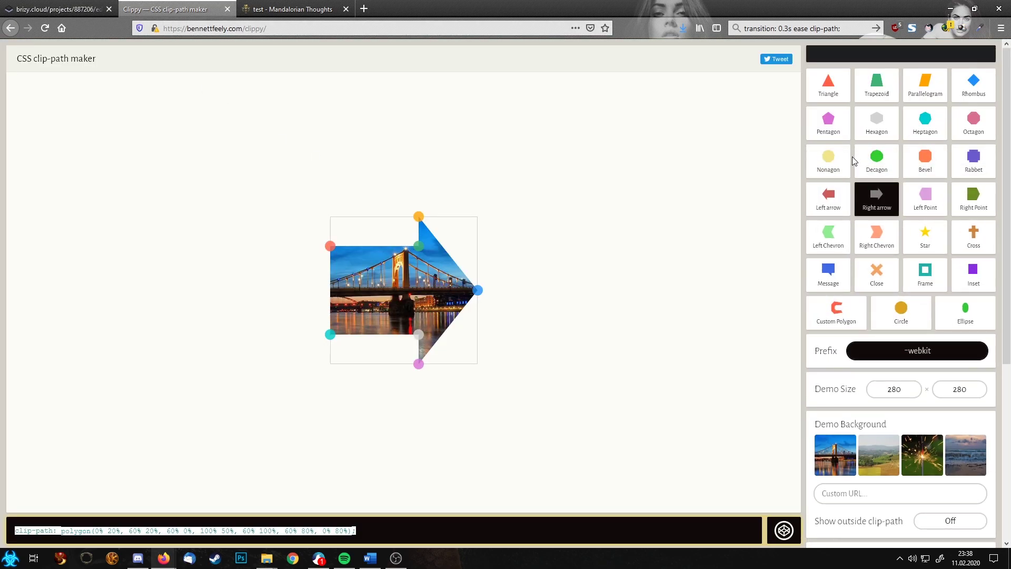
left_click(888, 271)
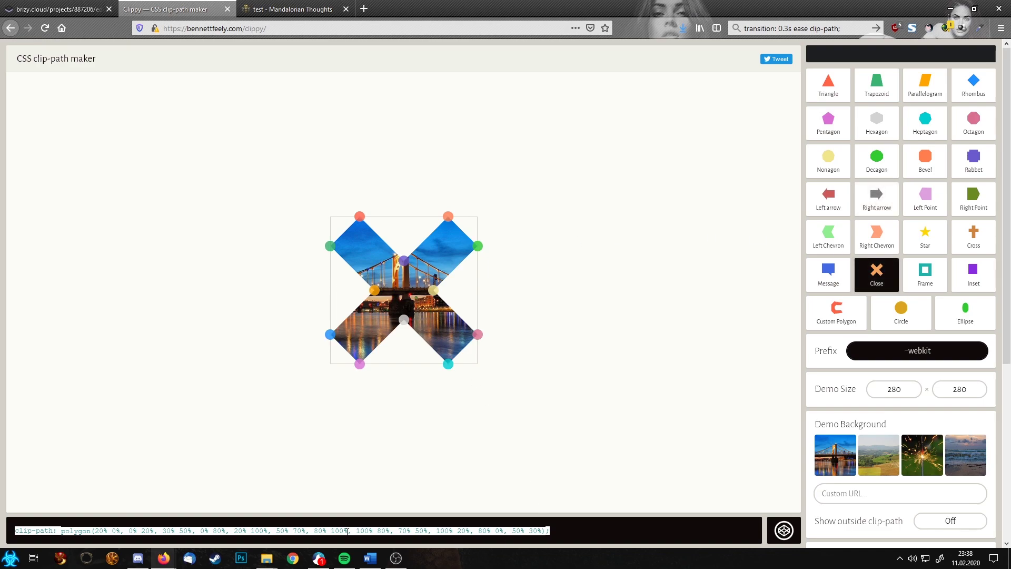
scroll(182, 531, "down", 3)
right_click(181, 530)
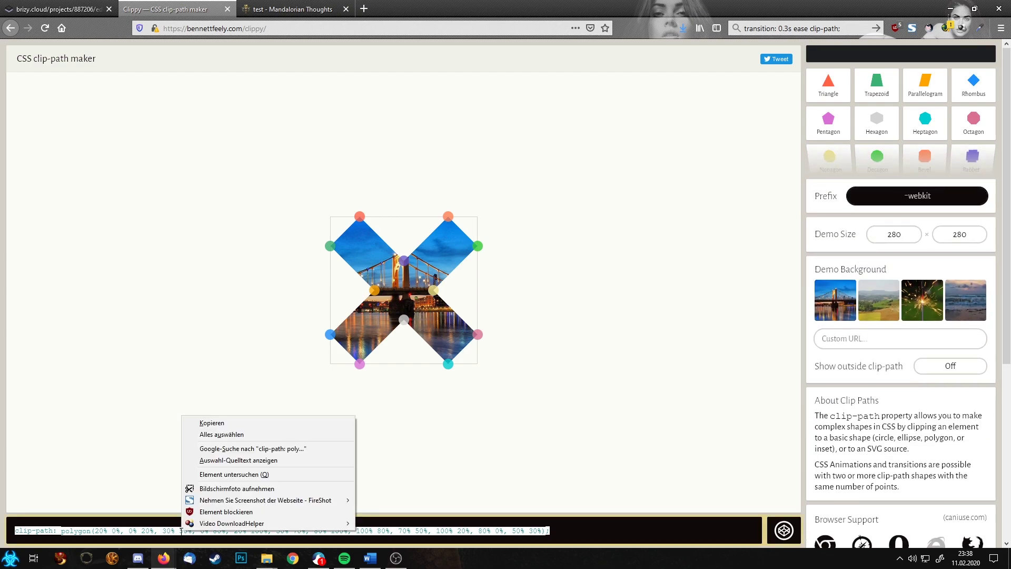
left_click(214, 432)
- Paste the X cross clip-path over the placeholder comment in the panda image's Custom CSS
left_click(58, 9)
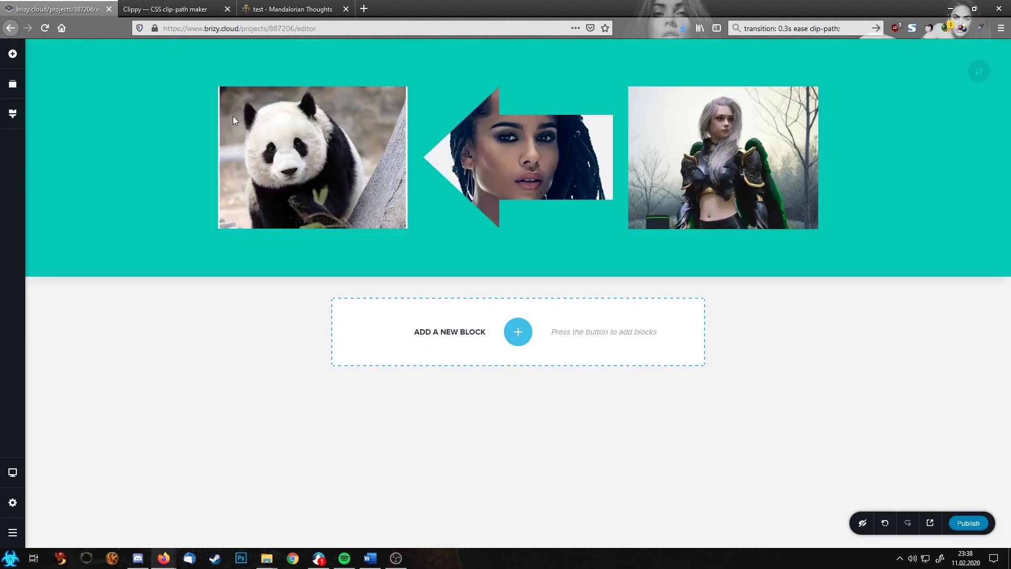
left_click(304, 161)
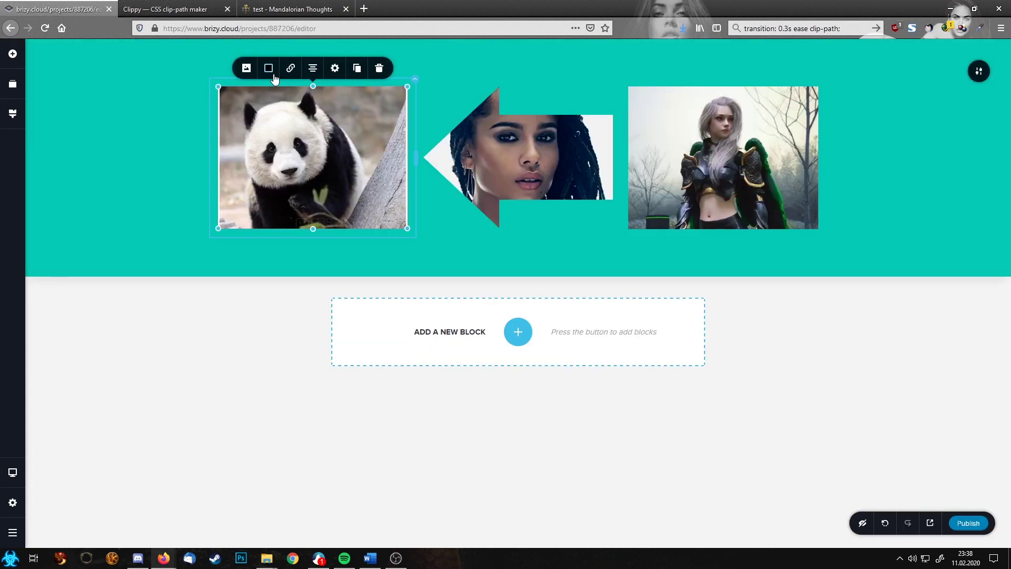
left_click(335, 68)
left_click(312, 177)
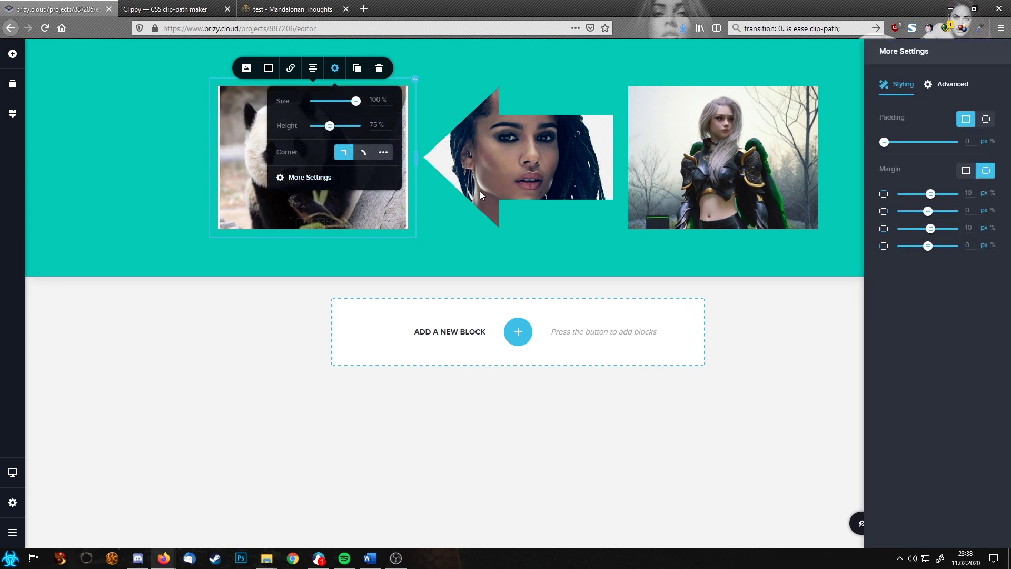
left_click(948, 84)
left_click(928, 281)
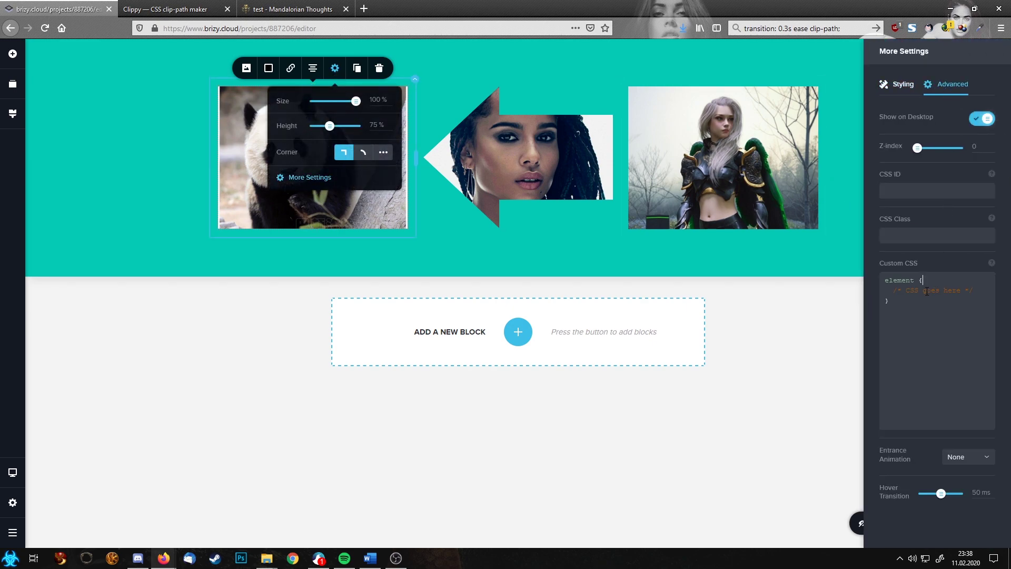
left_click_drag(889, 290, 1010, 295)
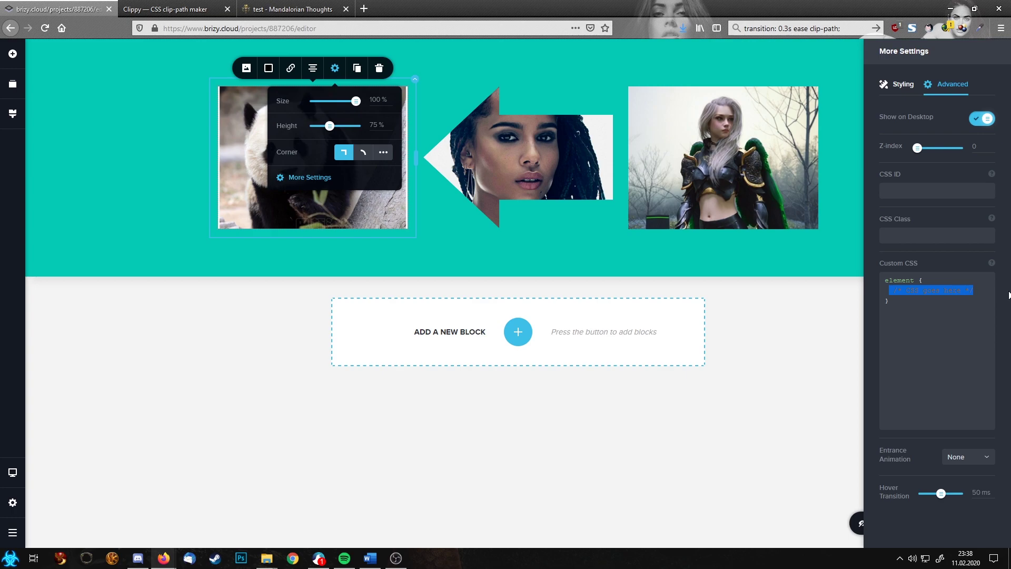
key("ctrl+v")
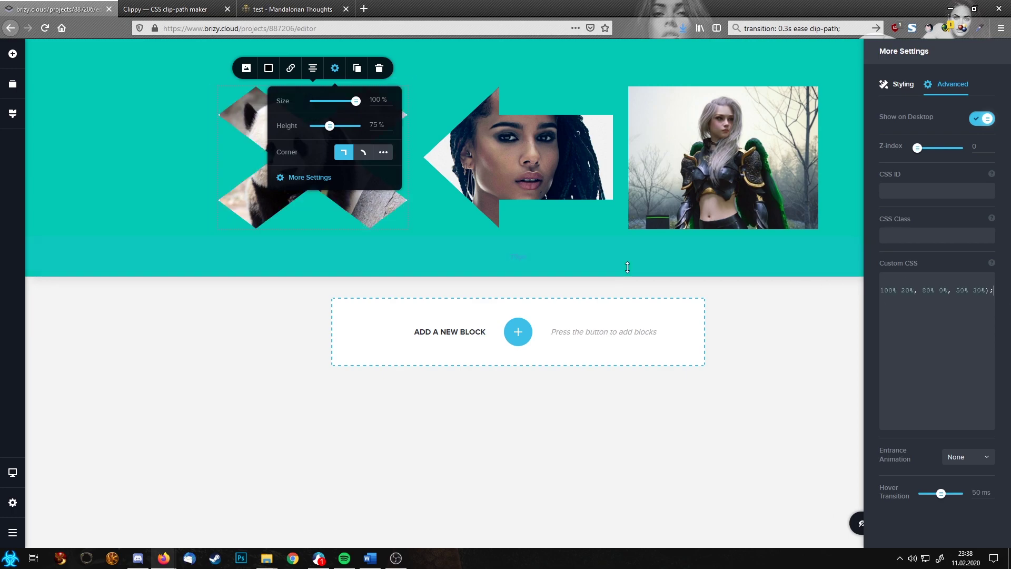
left_click(626, 265)
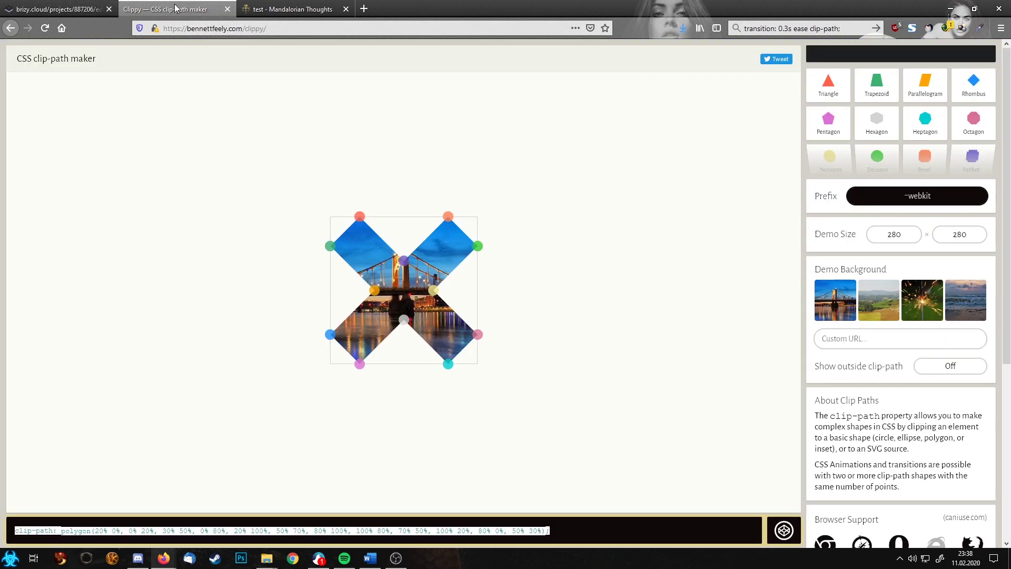
- Drag the X's bottom, left, right and top inner points out to the box edges, forming an octagon
left_click_drag(403, 319, 401, 380)
left_click_drag(374, 290, 330, 289)
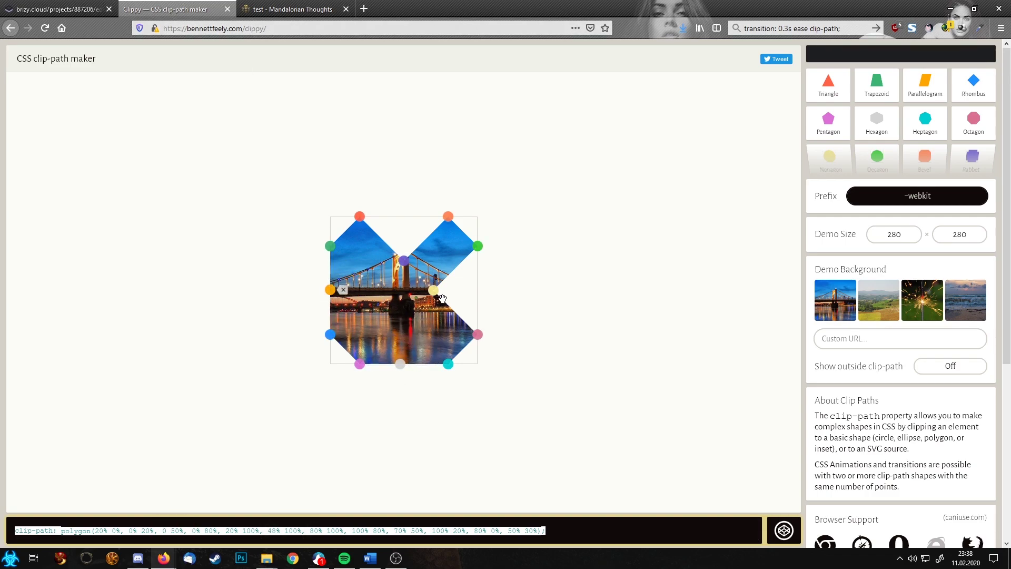
left_click_drag(434, 291, 477, 291)
left_click_drag(403, 261, 406, 209)
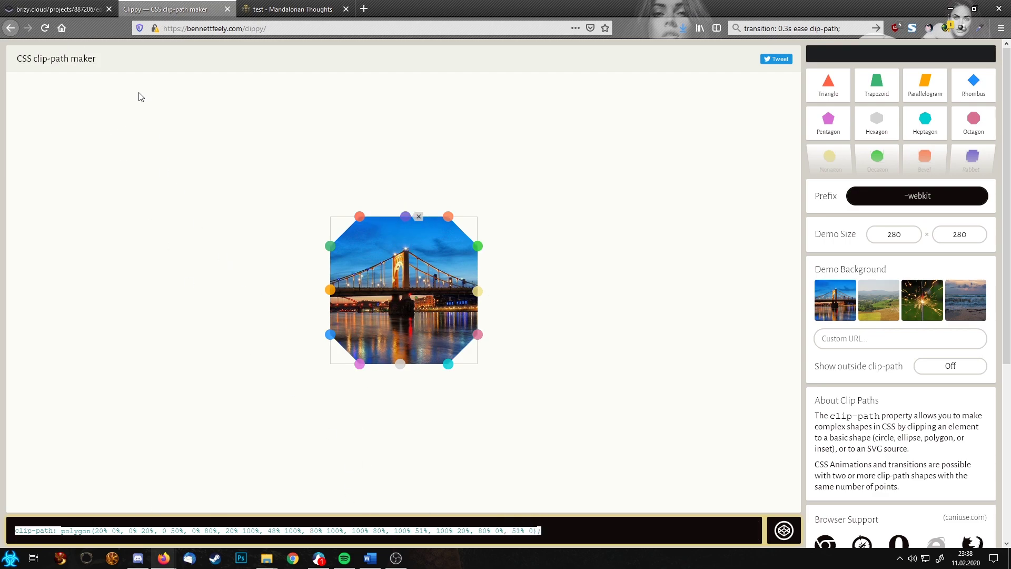
left_click(58, 9)
- Add an element:hover rule with the octagon clip-path to the panda's Custom CSS
left_click(298, 156)
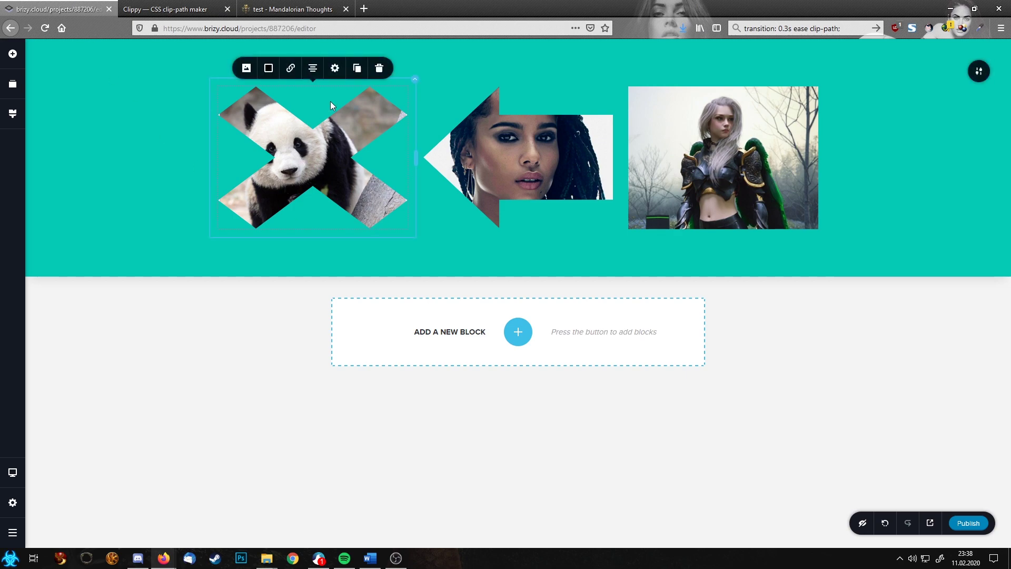
left_click(335, 68)
left_click(301, 180)
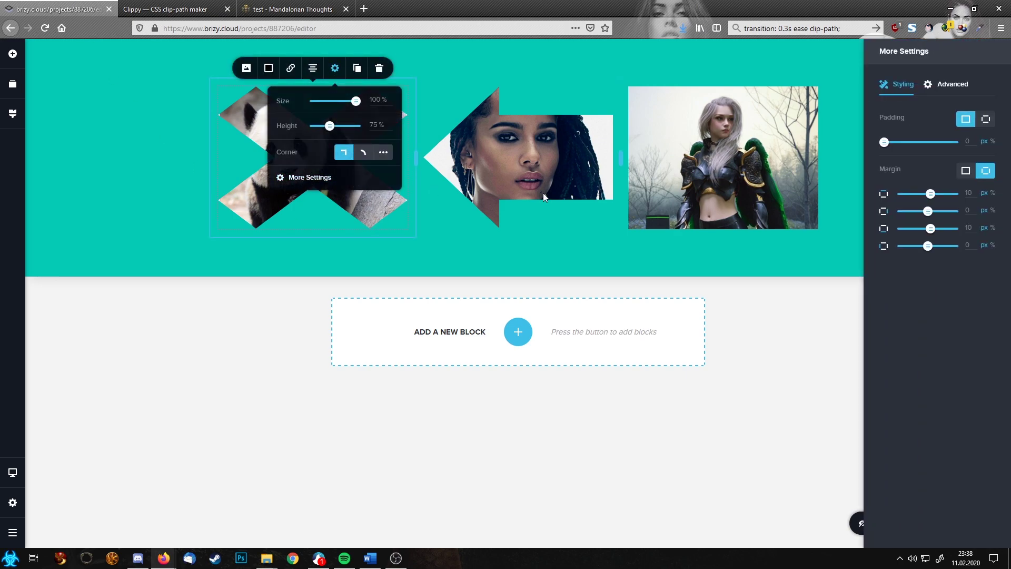
left_click(951, 87)
left_click(928, 275)
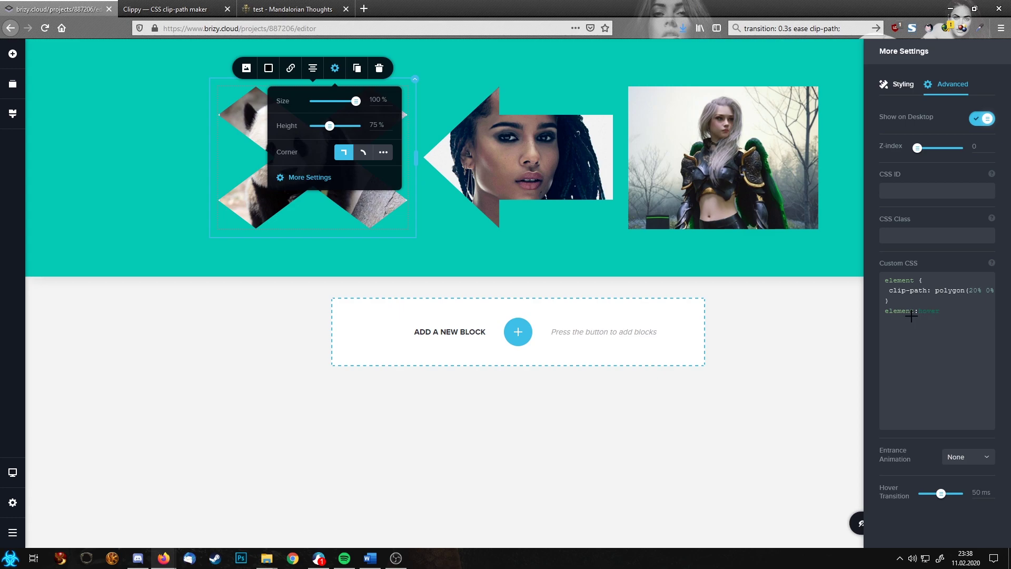
type("}")
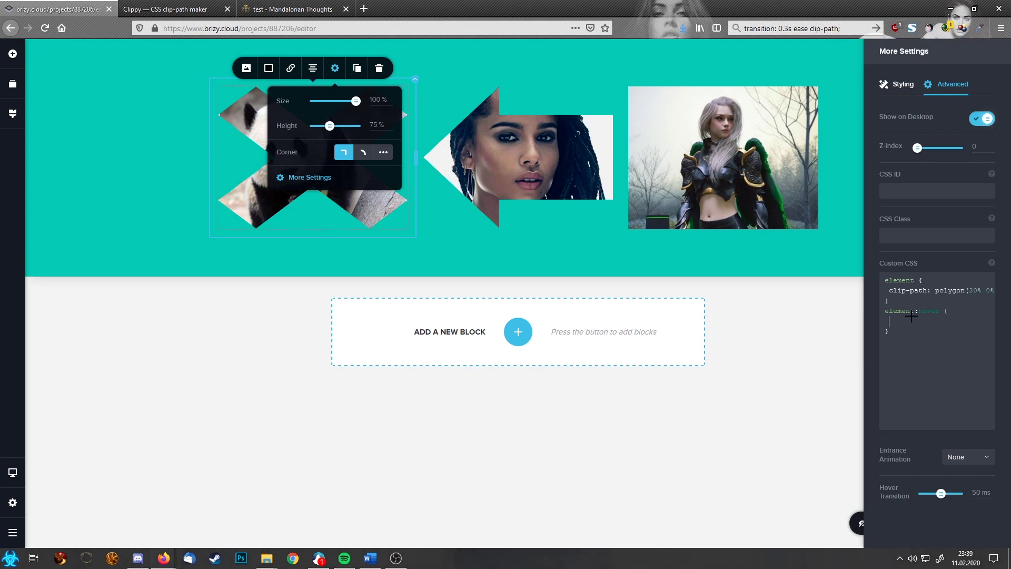
type("100% 20%, 80% 0%, 51% 0);")
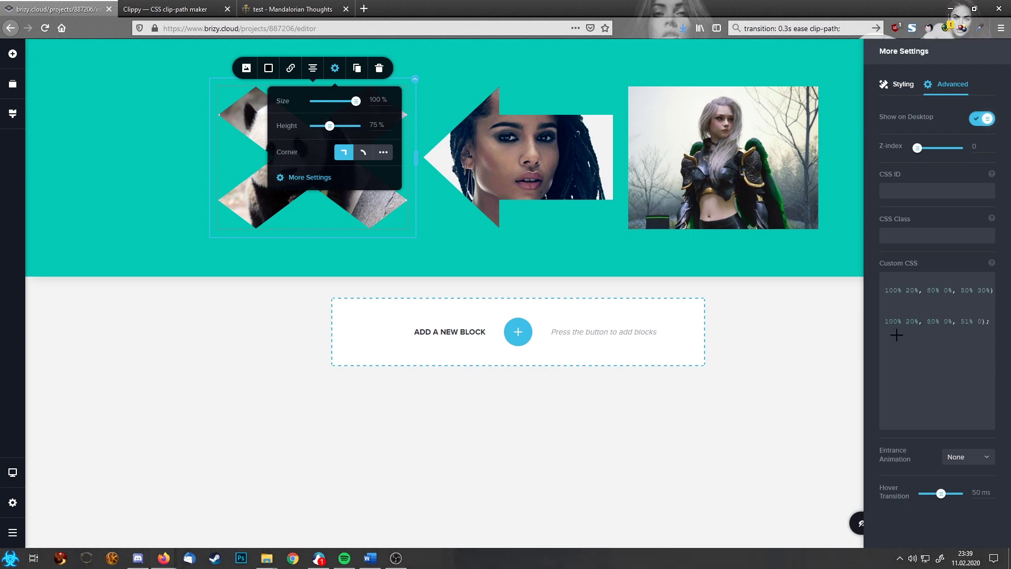
left_click(542, 267)
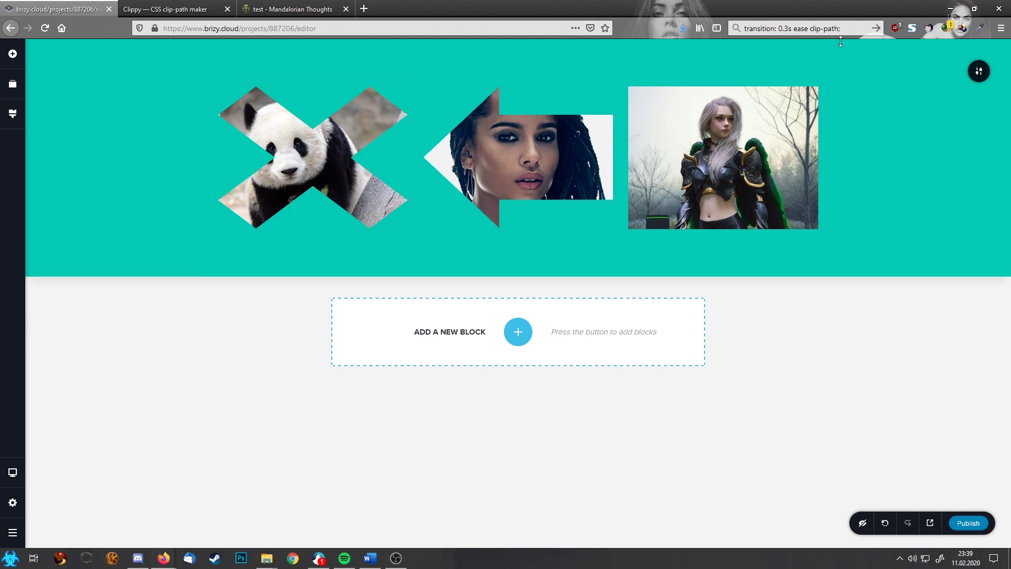
- Add transition: 0.3s ease clip-path; to the panda's first CSS rule
left_click(779, 28)
key("ctrl+c")
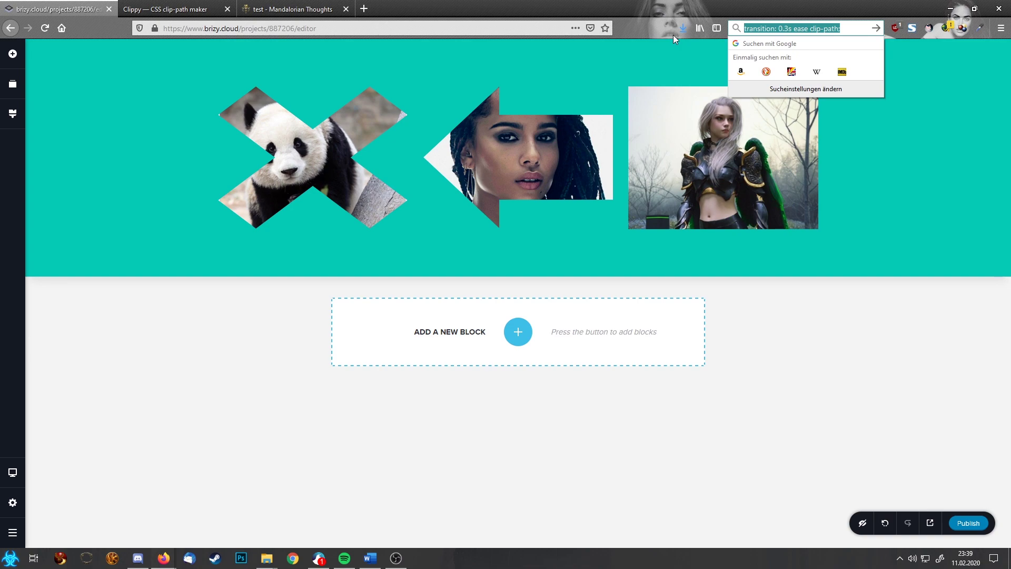
left_click(327, 163)
left_click(334, 68)
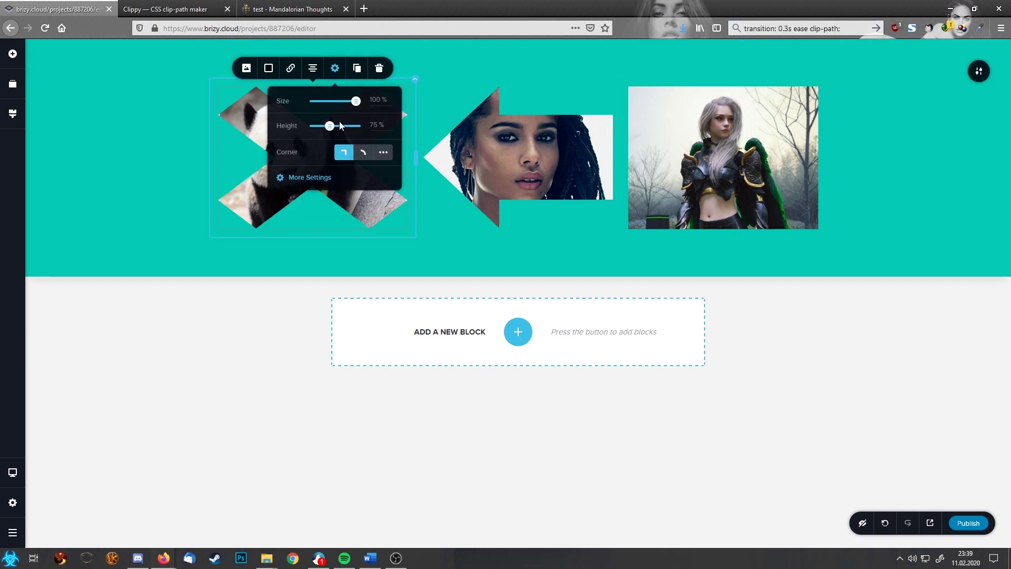
left_click(315, 178)
left_click(957, 84)
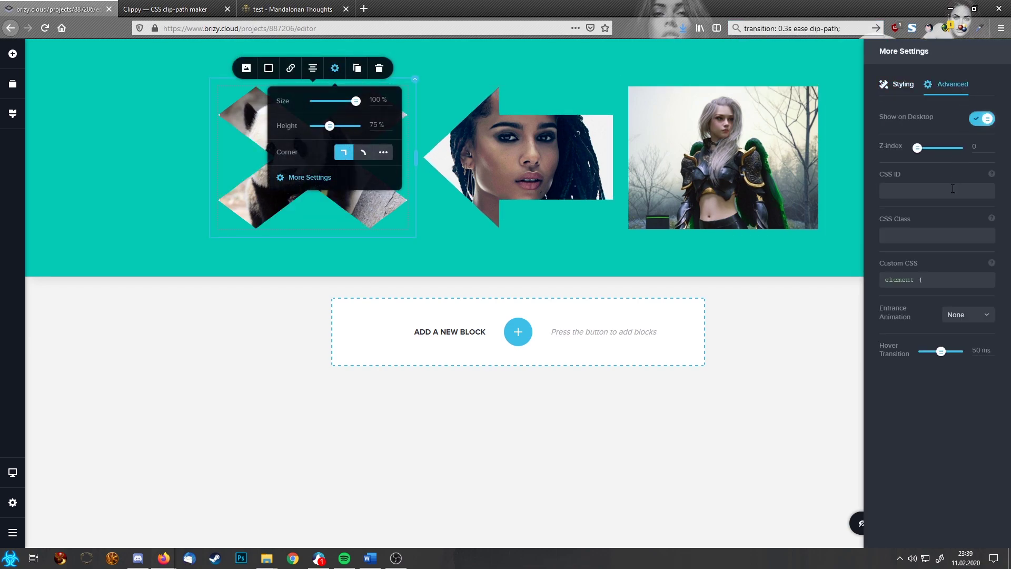
left_click(941, 283)
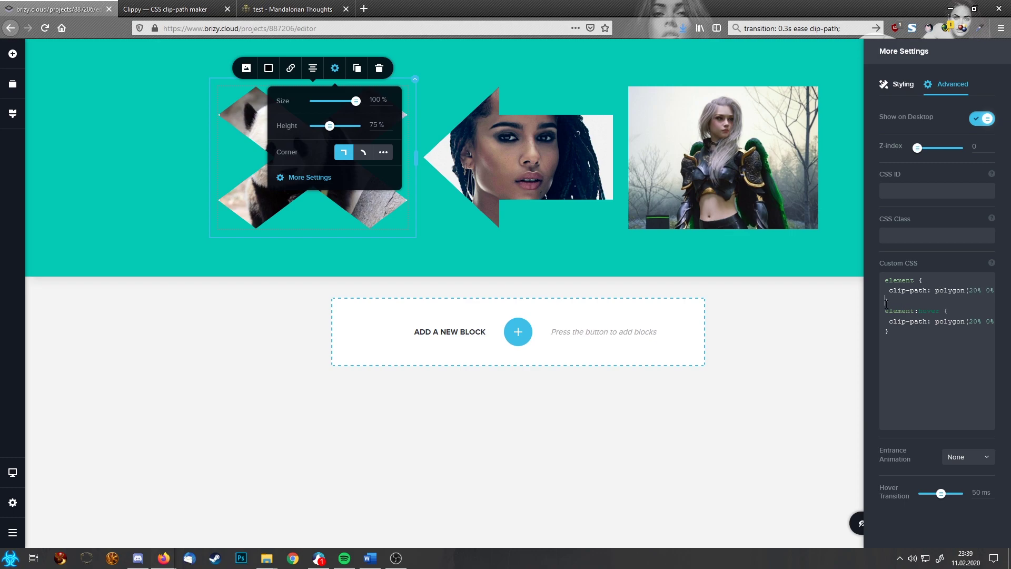
key("Return")
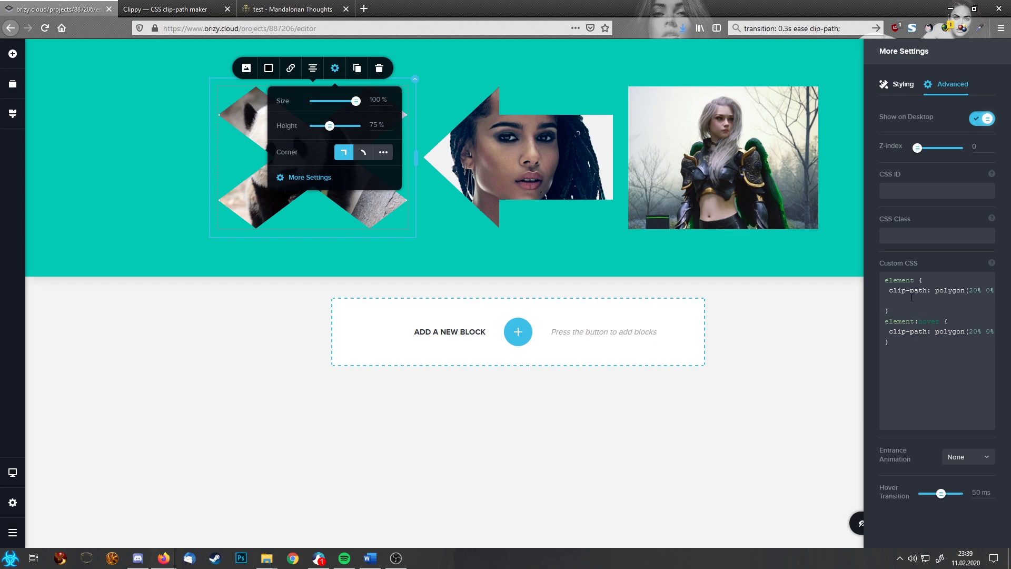
key("ctrl+v")
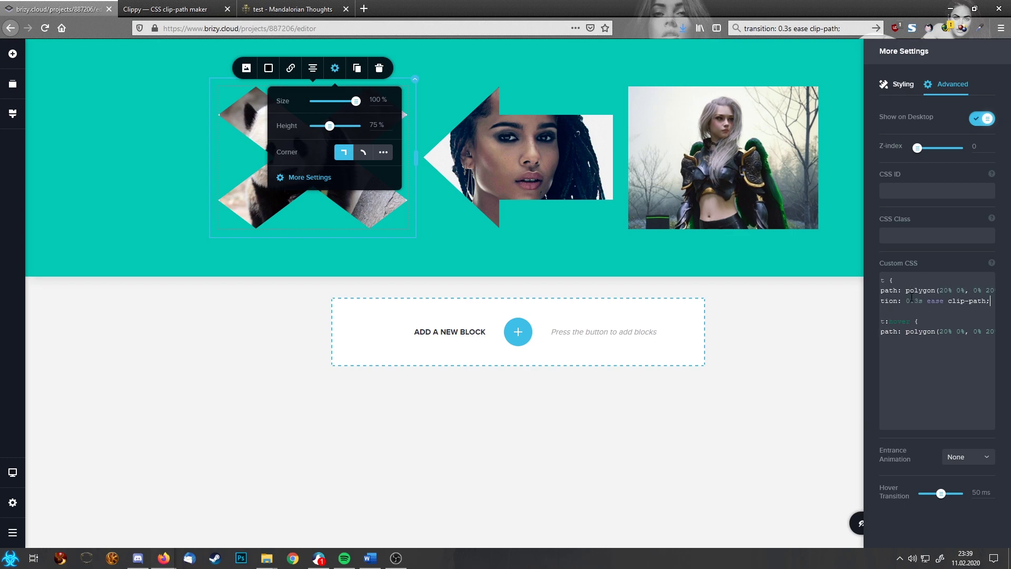
left_click(378, 254)
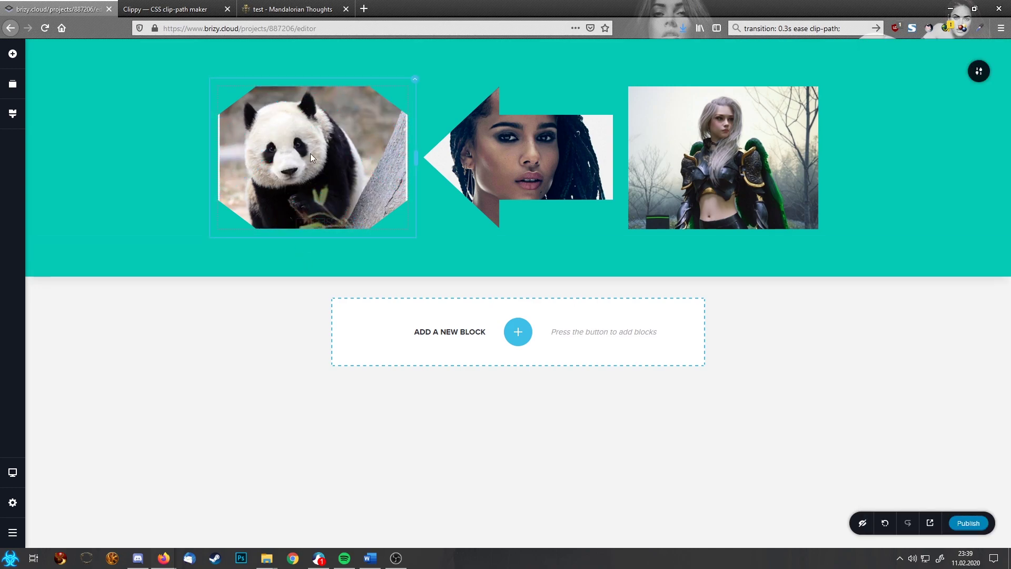
- Try Clippy's Frame shape, then settle on Circle, giving clip-path: circle(50% at 50% 50%)
left_click(173, 9)
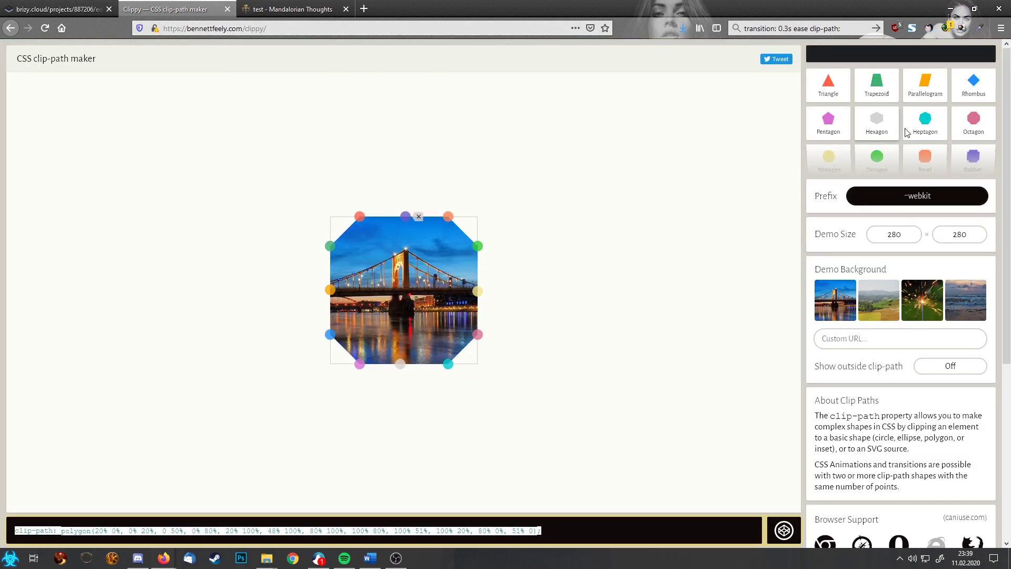
mouse_move(907, 133)
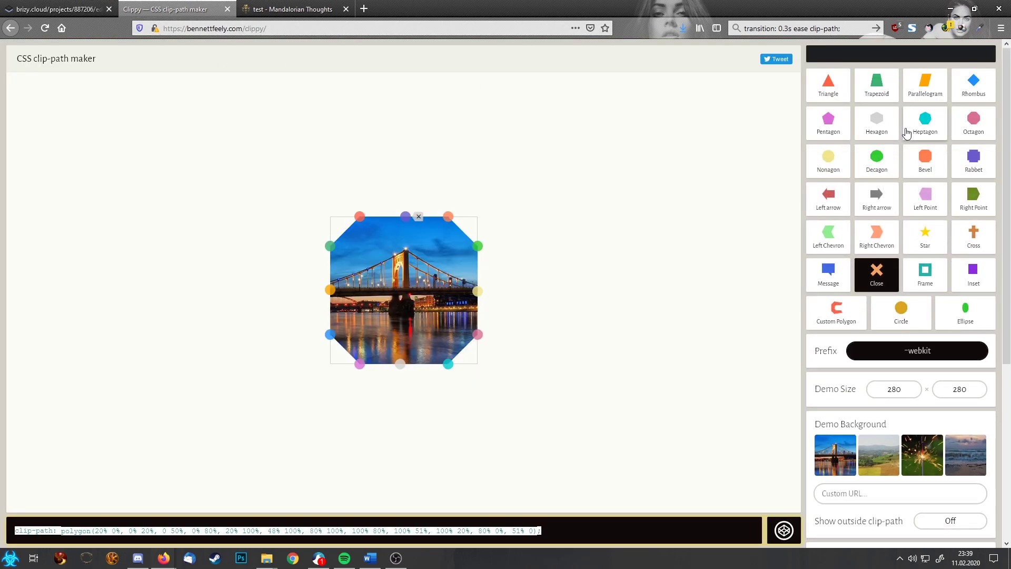
left_click(931, 276)
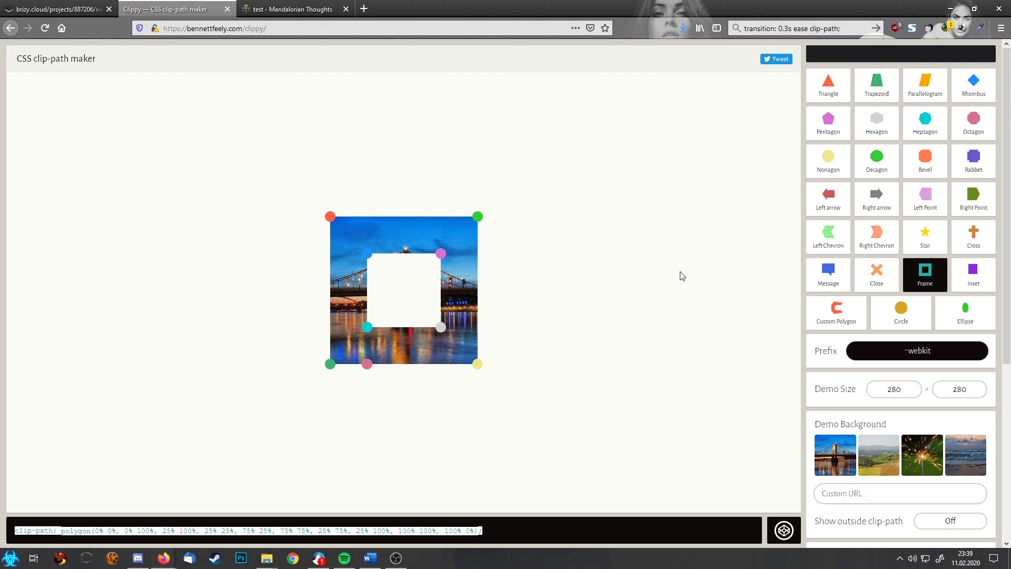
left_click(901, 316)
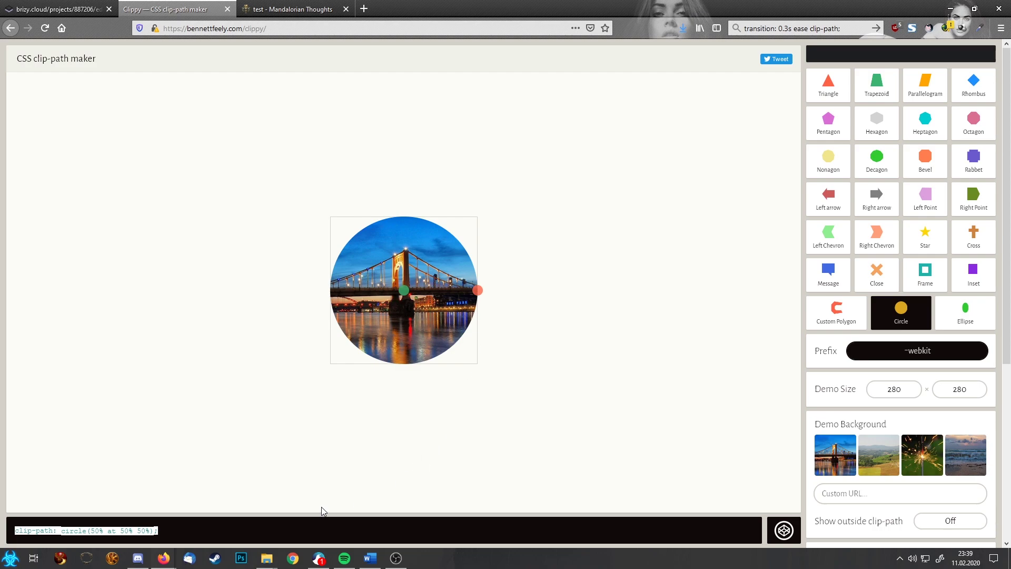
- Replace the third image's Custom CSS placeholder comment with the circle clip-path rule
left_click(63, 9)
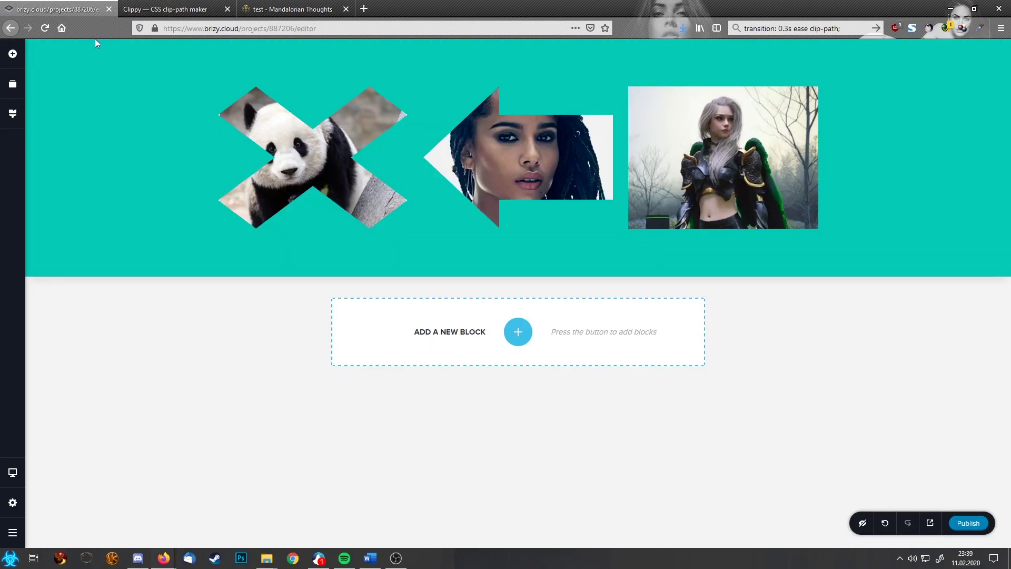
left_click(751, 164)
left_click(746, 68)
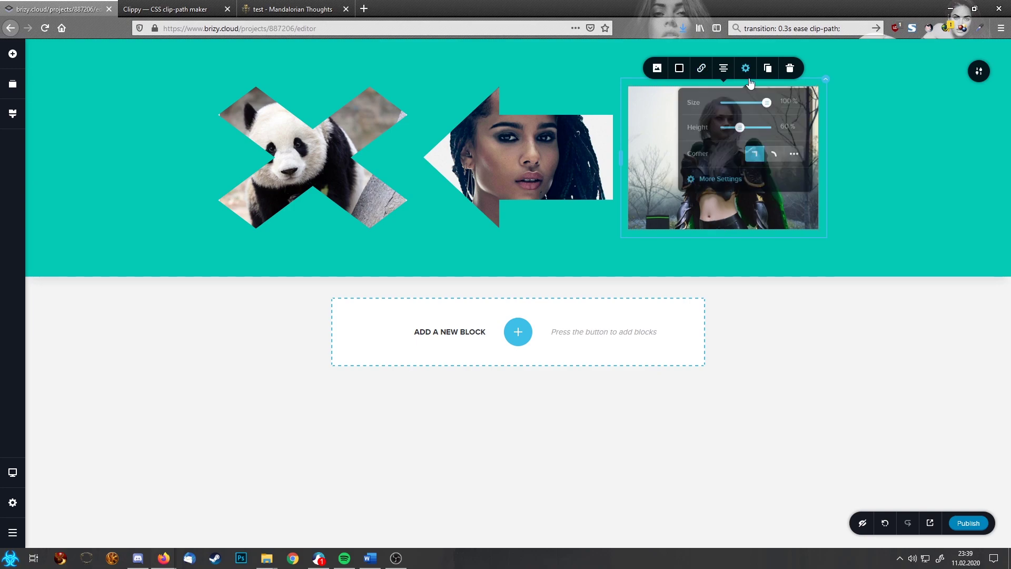
left_click(727, 178)
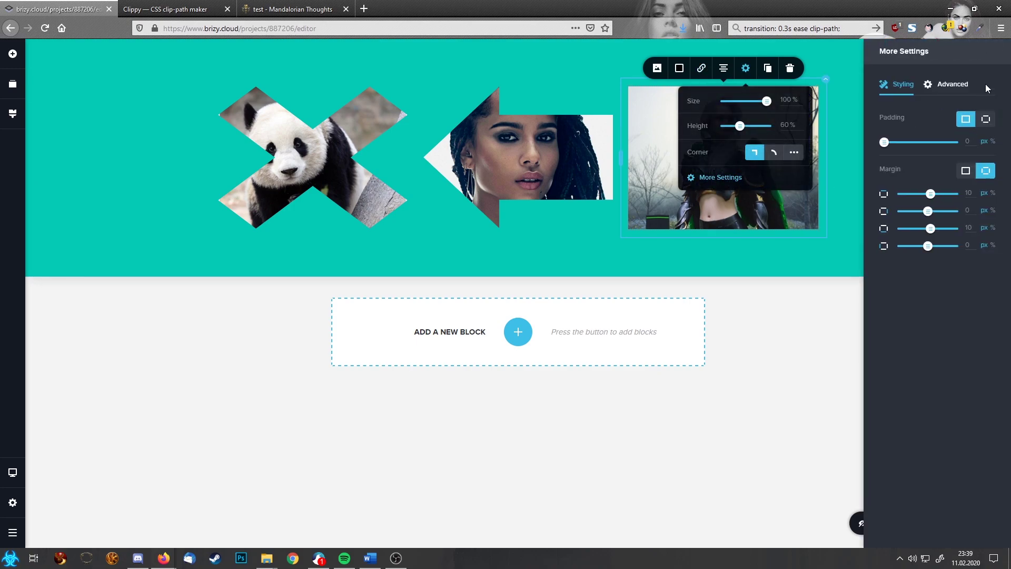
left_click(952, 85)
left_click(927, 280)
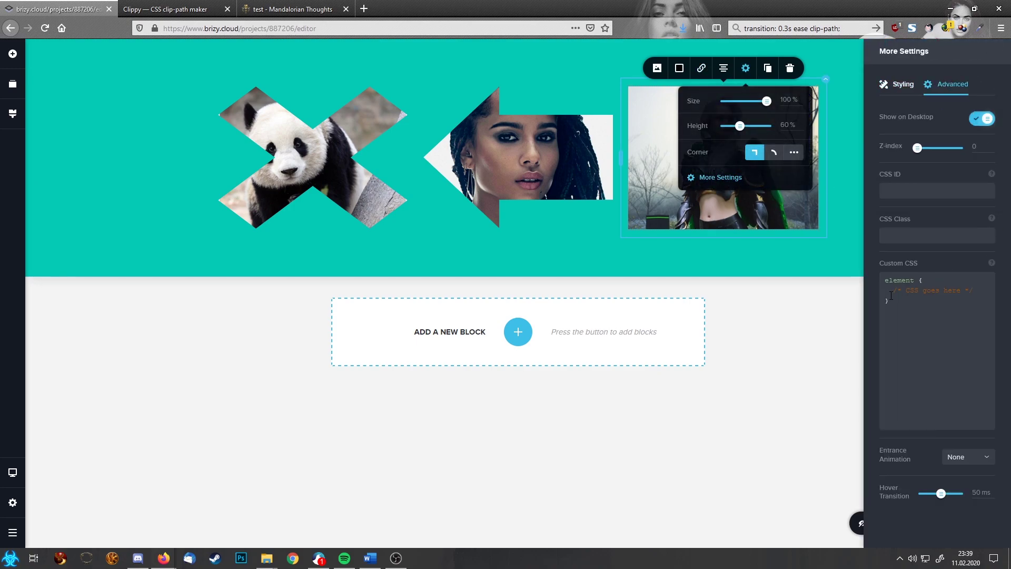
left_click_drag(890, 291, 1000, 291)
type("clip-path: circle(50% at 50% 50%);")
- Insert the 0.3s ease clip-path transition, then start an empty element:hover rule below
left_click(737, 28)
key("ctrl+c")
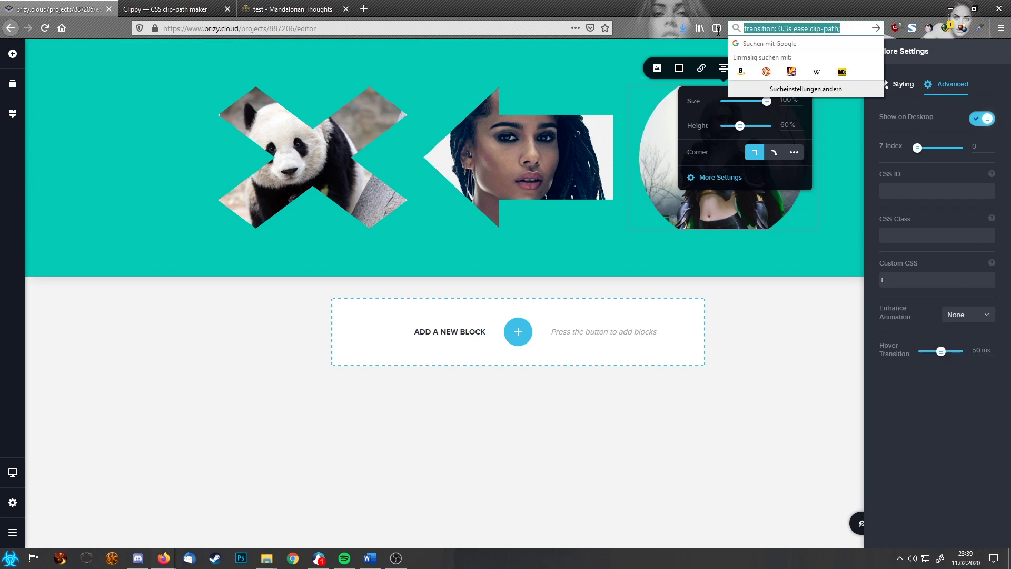
left_click(913, 280)
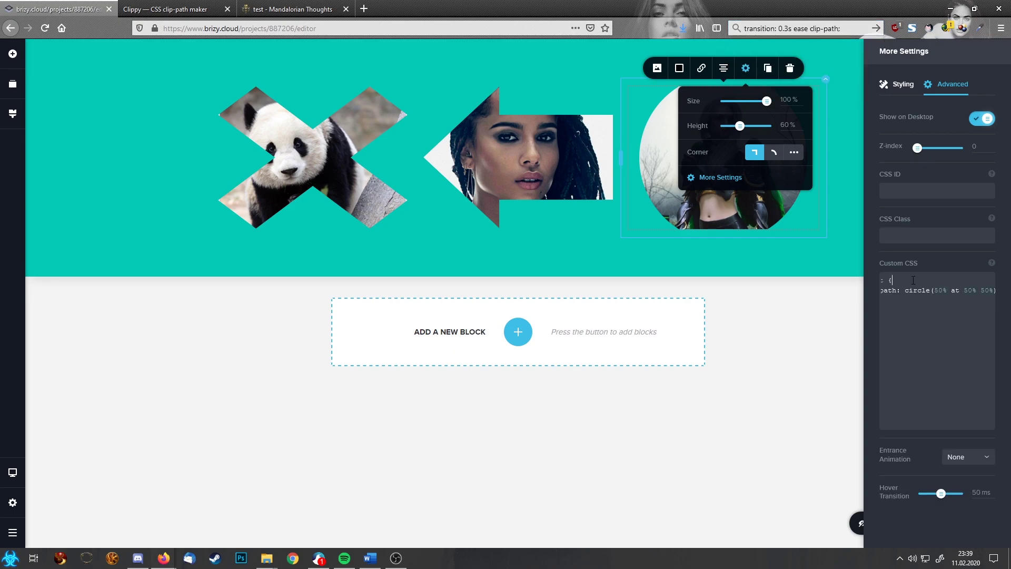
left_click_drag(896, 298, 778, 294)
left_click(894, 301)
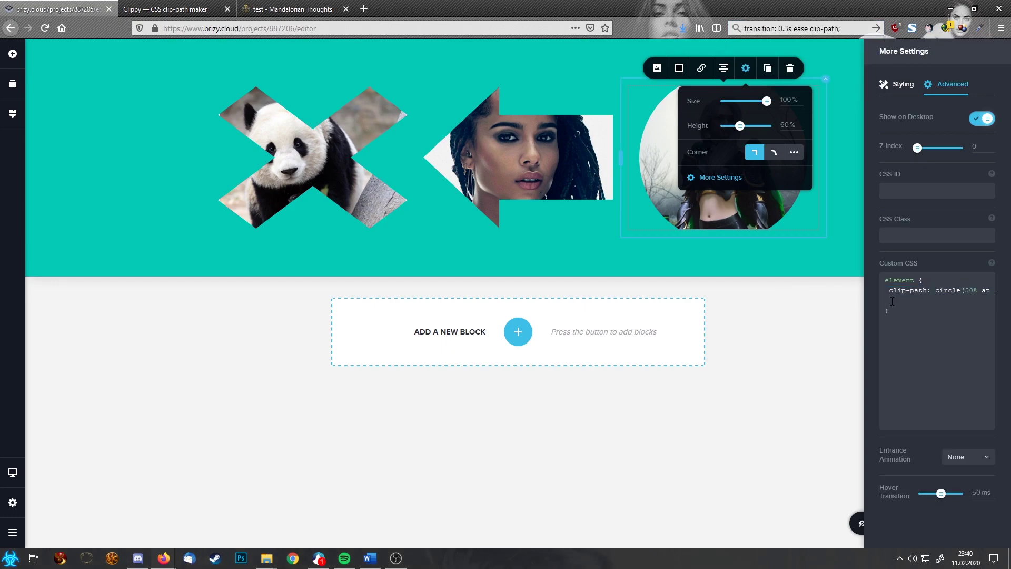
key("ctrl+v")
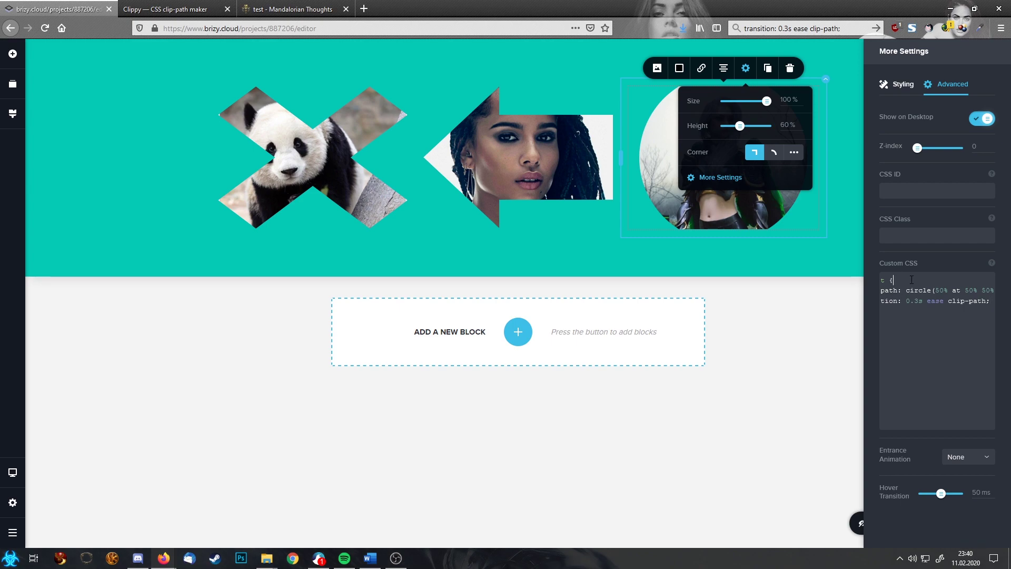
left_click_drag(910, 279, 796, 271)
key("ctrl+c")
left_click(907, 312)
key("ctrl+v")
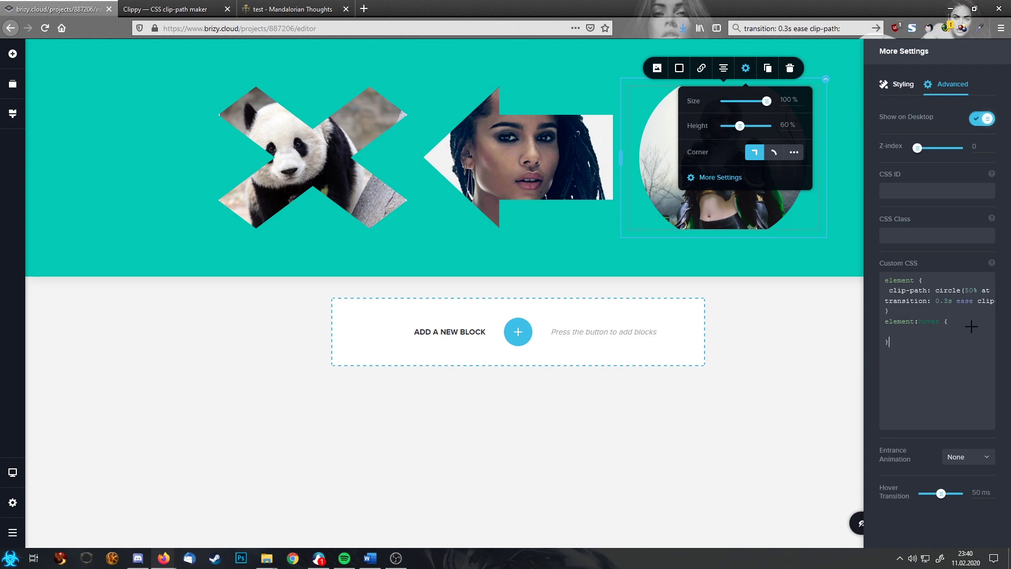
- Pick Clippy's Triangle preset to get polygon(50% 0%, 0% 100%, 100% 100%)
left_click(327, 9)
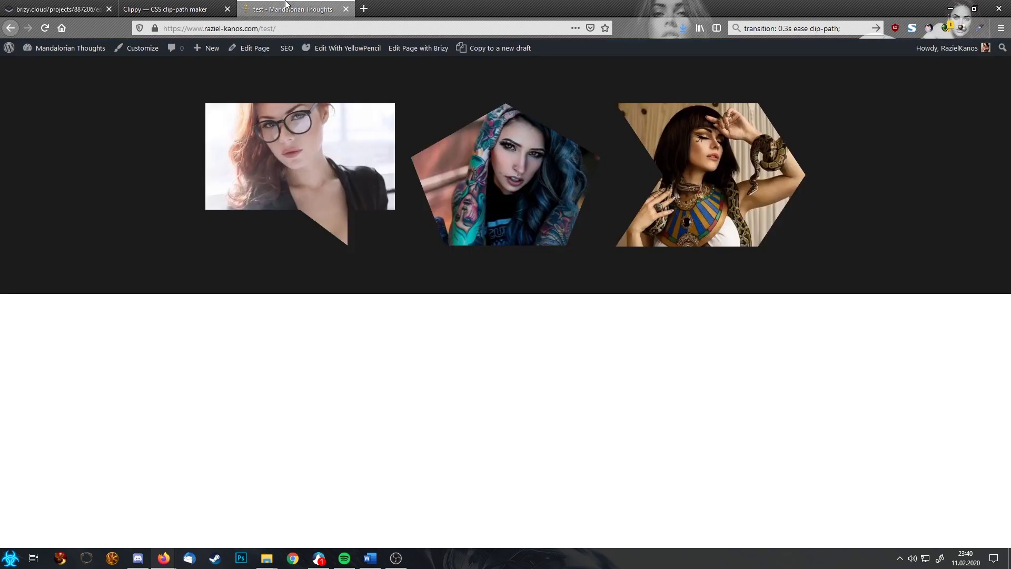
left_click(202, 7)
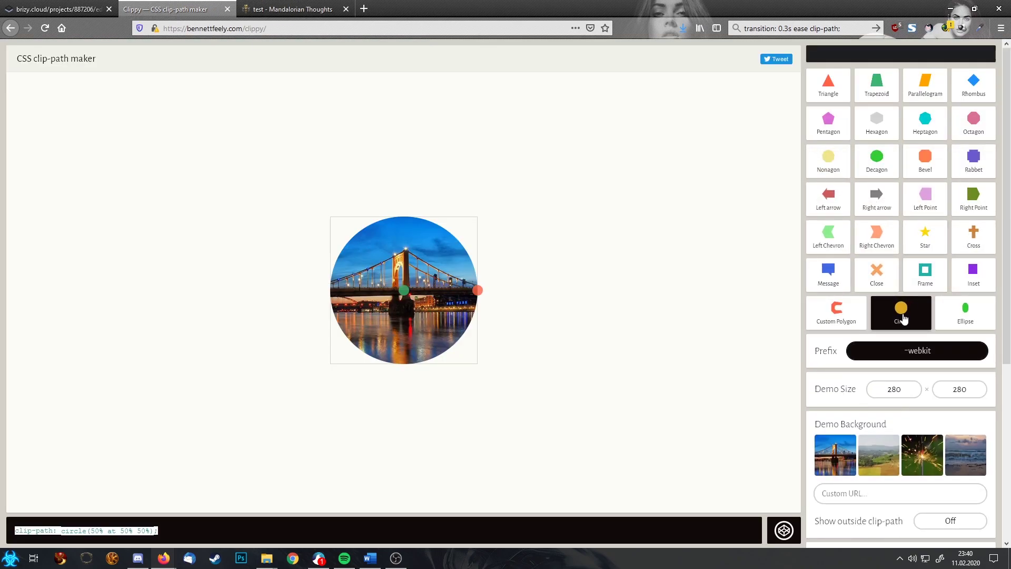
left_click(830, 85)
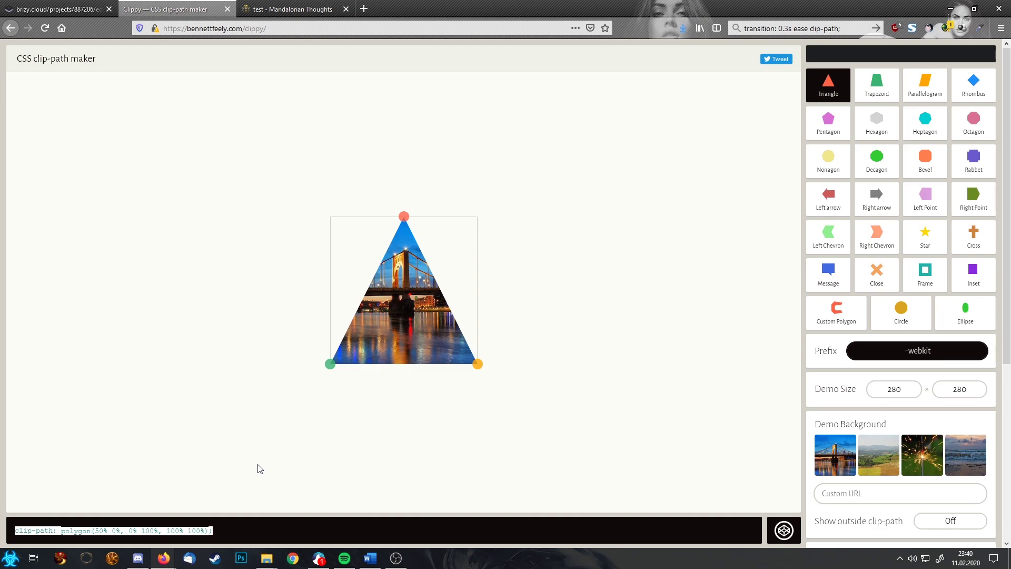
left_click(68, 11)
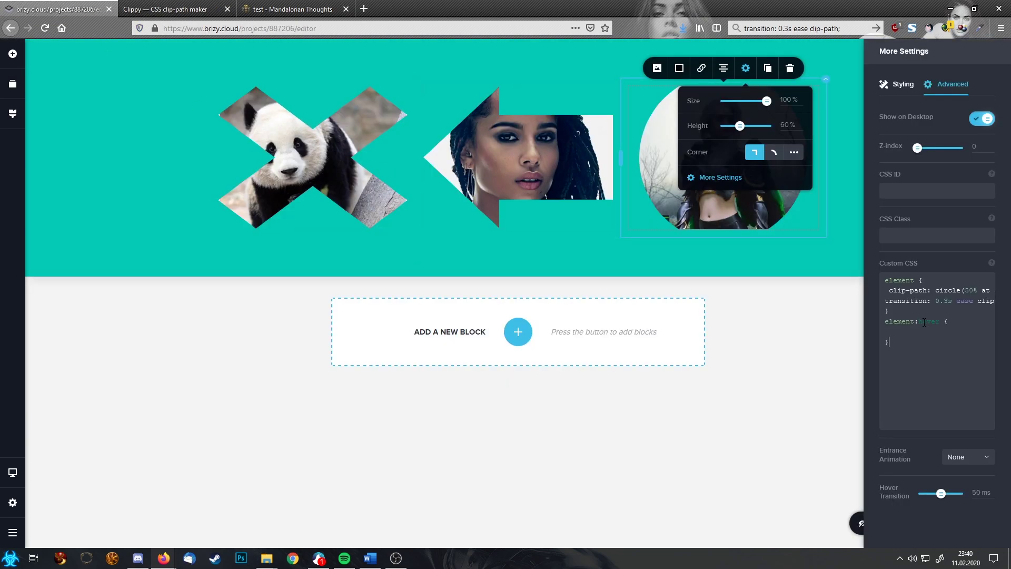
- Paste the triangle polygon clip-path into the warrior image's hover rule and close settings
left_click(907, 333)
type("clip-path: polygon(50% 0%, 0% 100%, 100% 100%);")
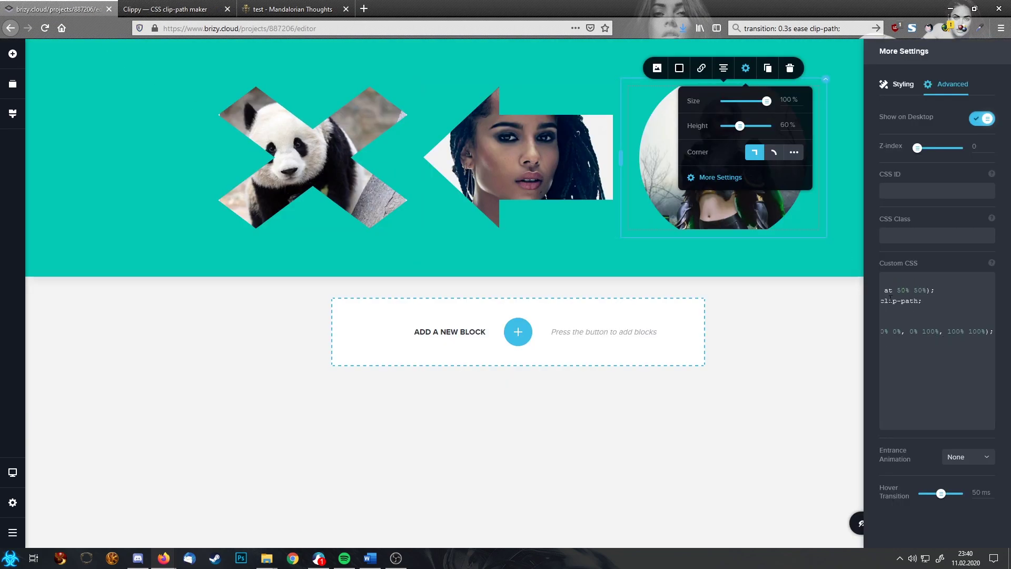
left_click(844, 265)
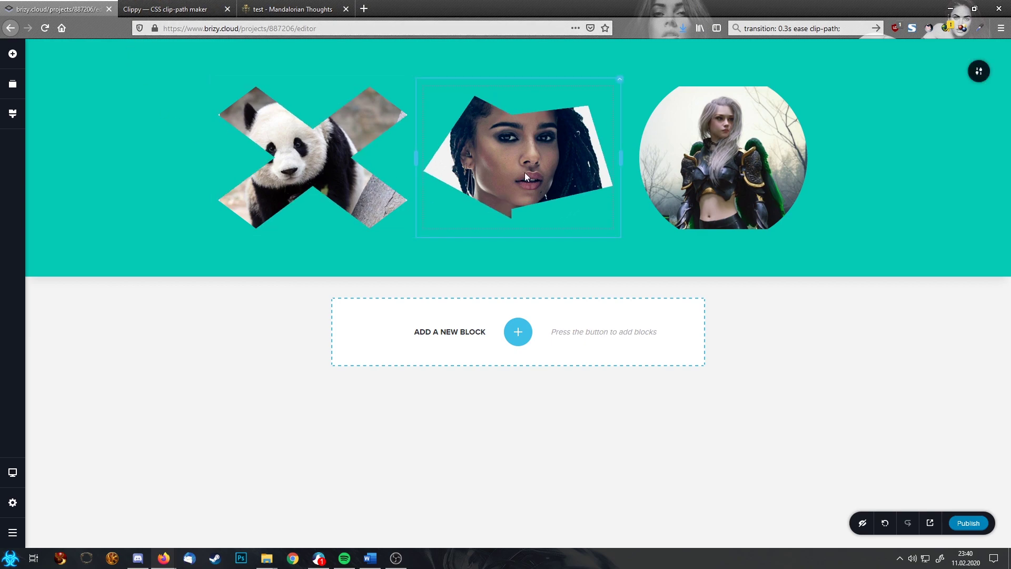
left_click(166, 9)
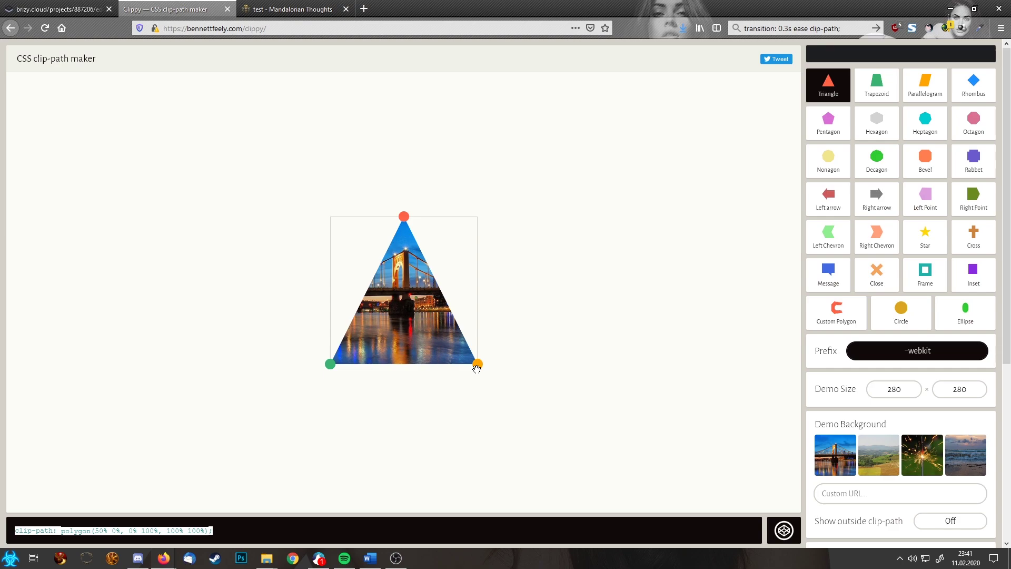
left_click(902, 316)
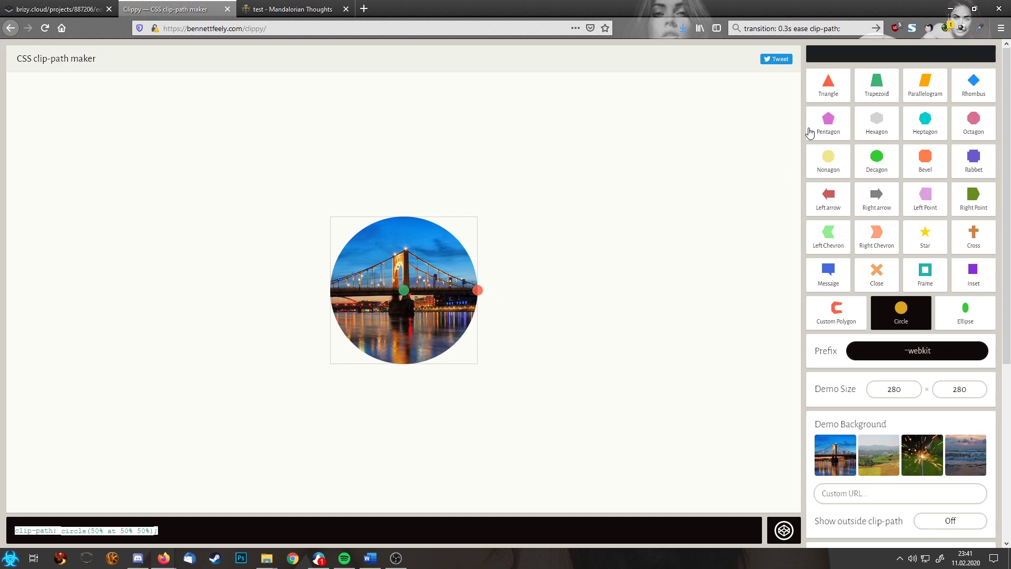
left_click(826, 89)
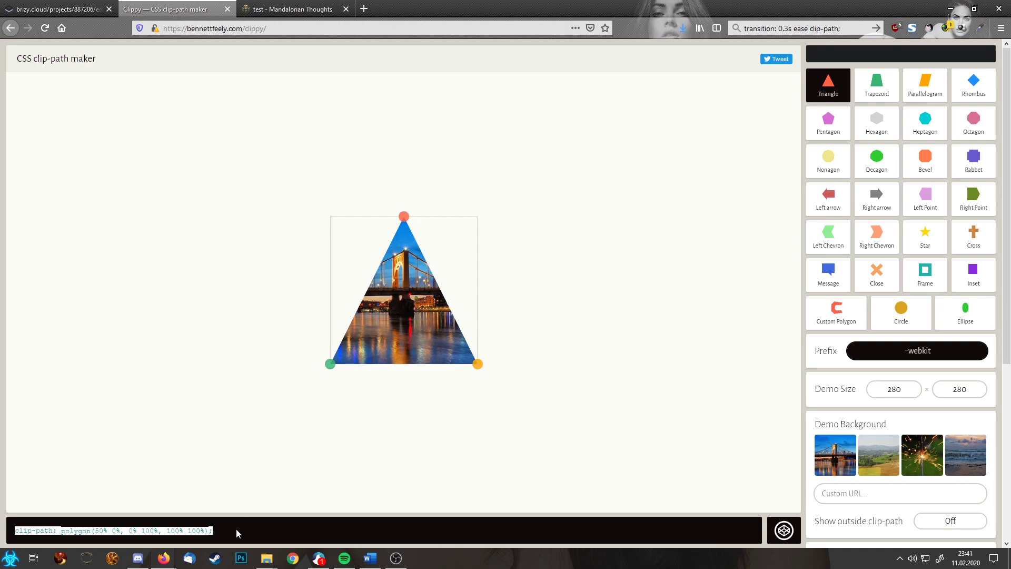
left_click(53, 6)
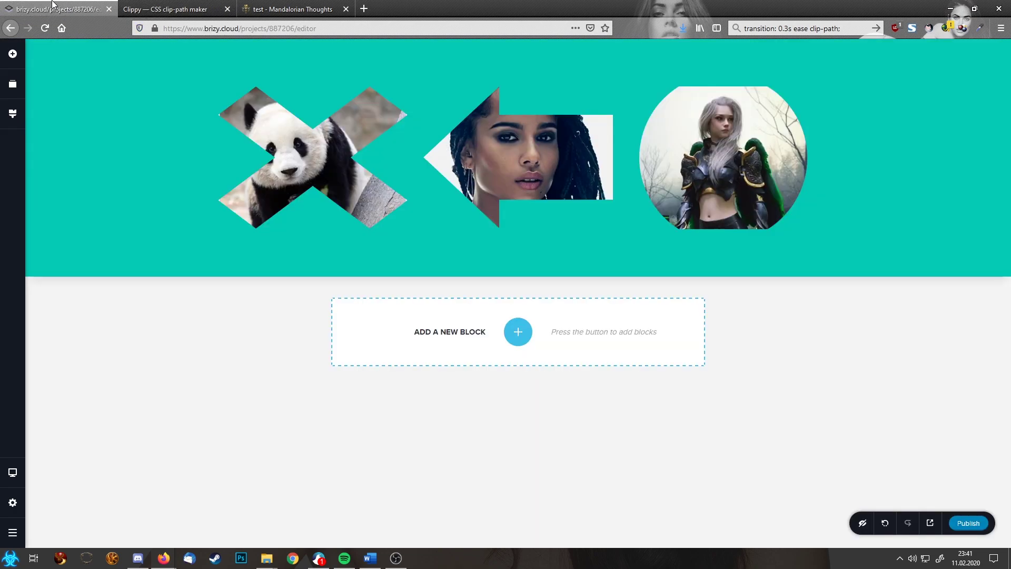
- Replace the warrior image's circle clip-path line in Custom CSS with the triangle polygon
left_click(717, 152)
left_click(657, 69)
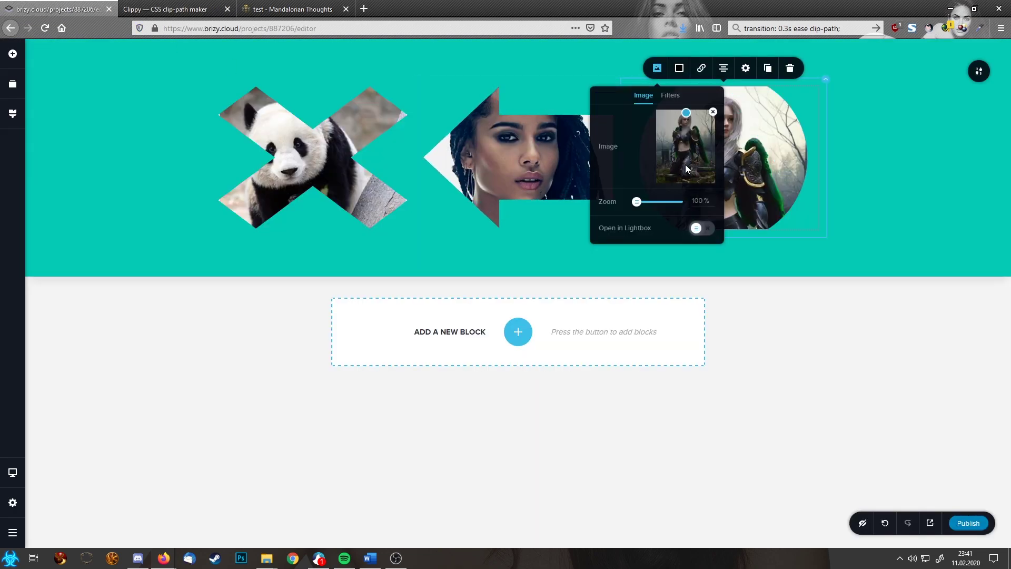
left_click(745, 70)
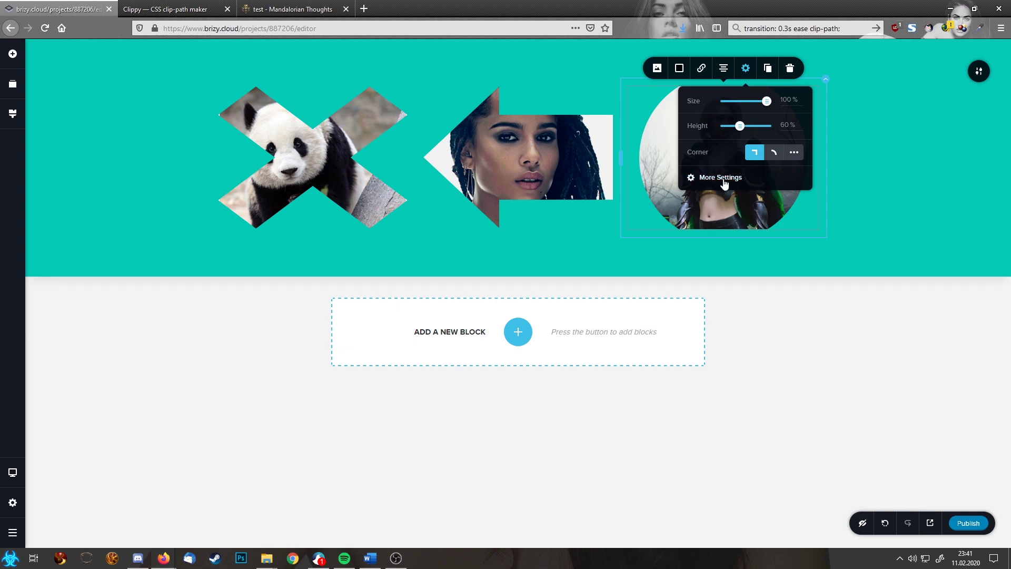
left_click(721, 178)
left_click(952, 85)
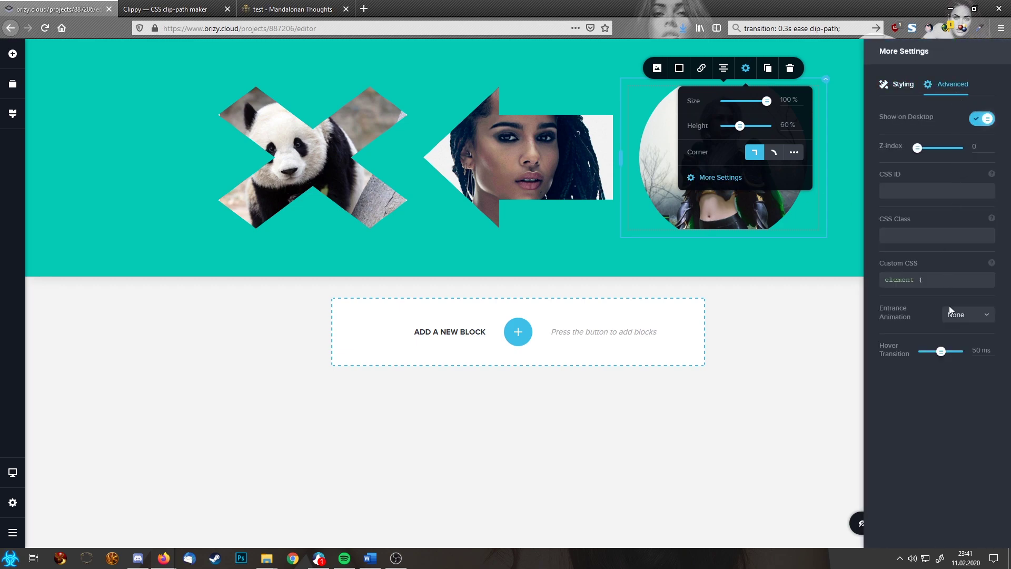
left_click(947, 281)
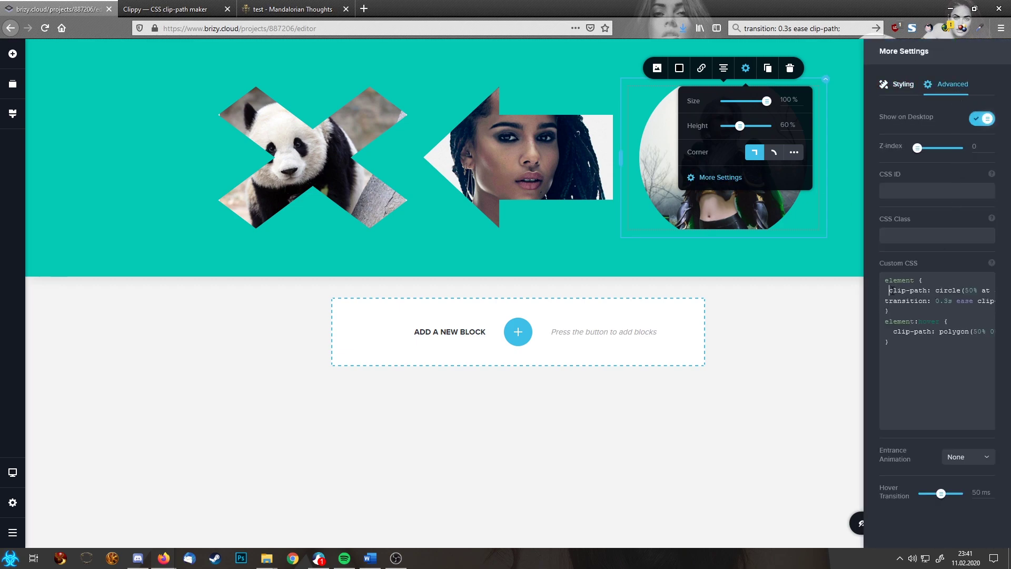
left_click_drag(889, 290, 996, 290)
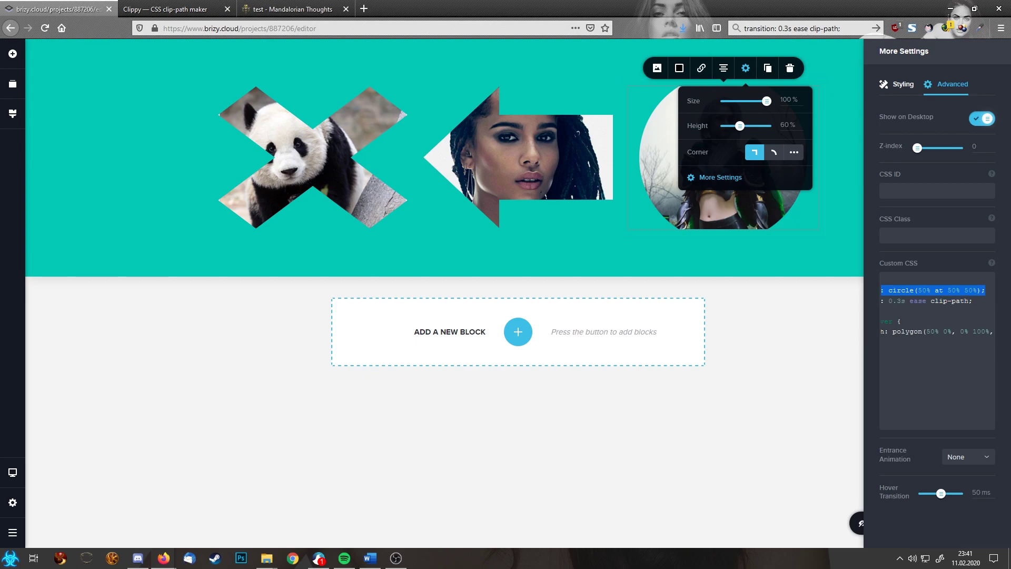
type("clip-path: polygon(50% 0%, 0% 100%, 100% 100%);")
- Invert Clippy's triangle: bottom corners to the top, apex to bottom centre, giving polygon(50% 100%, 0 0, 100% 0)
left_click(149, 6)
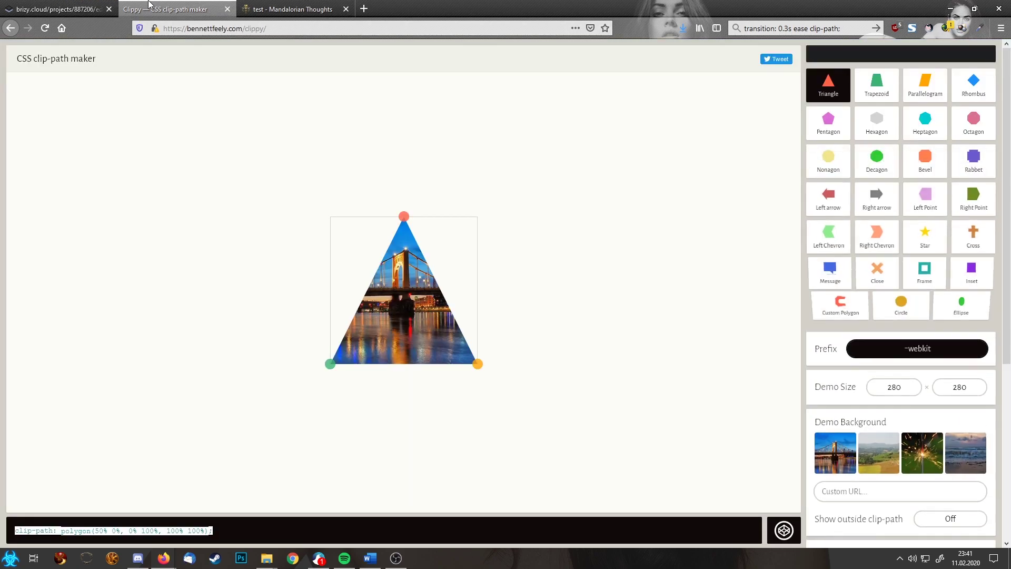
left_click_drag(336, 361, 330, 211)
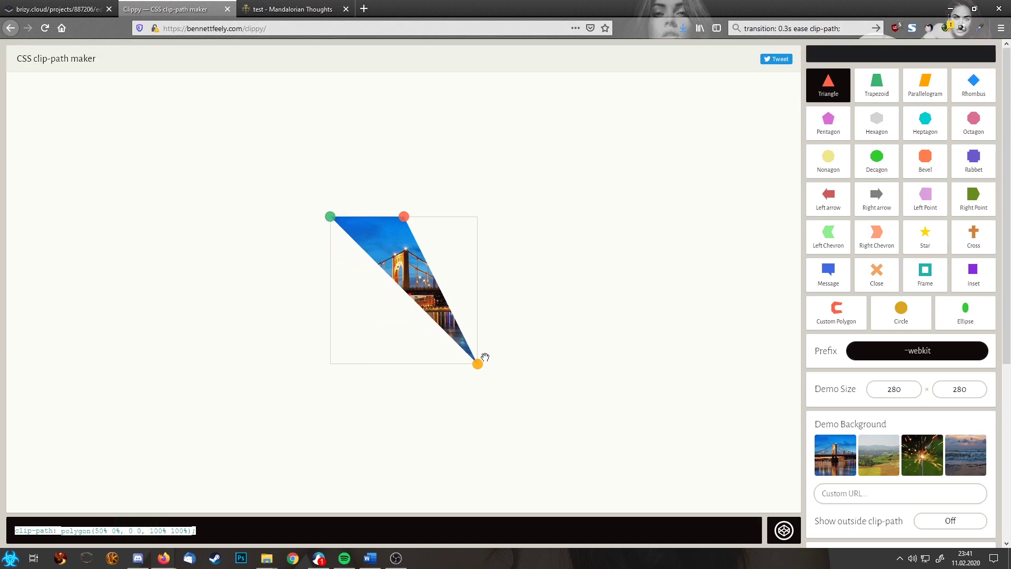
left_click_drag(478, 362, 503, 204)
left_click_drag(405, 217, 404, 388)
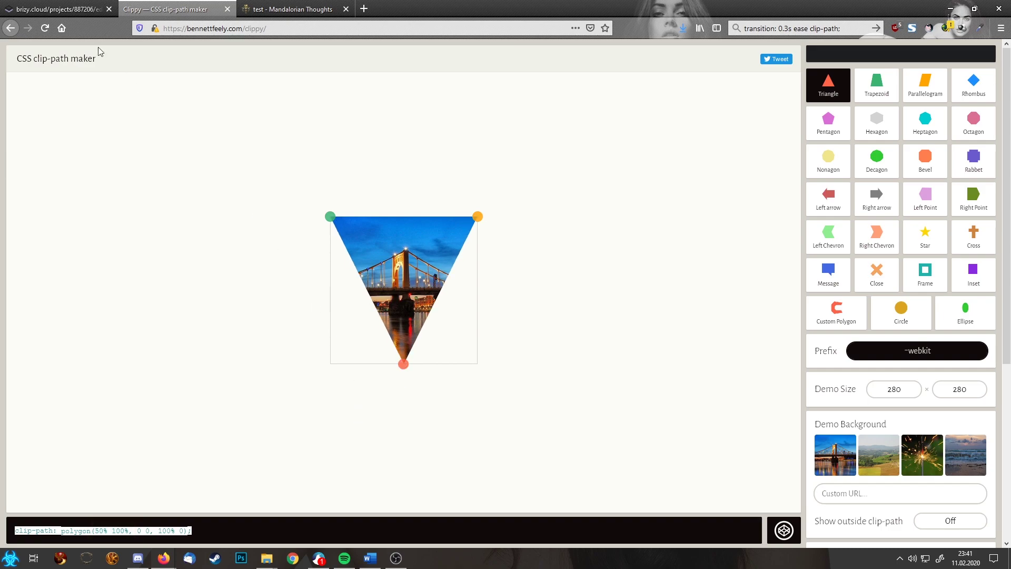
left_click(58, 9)
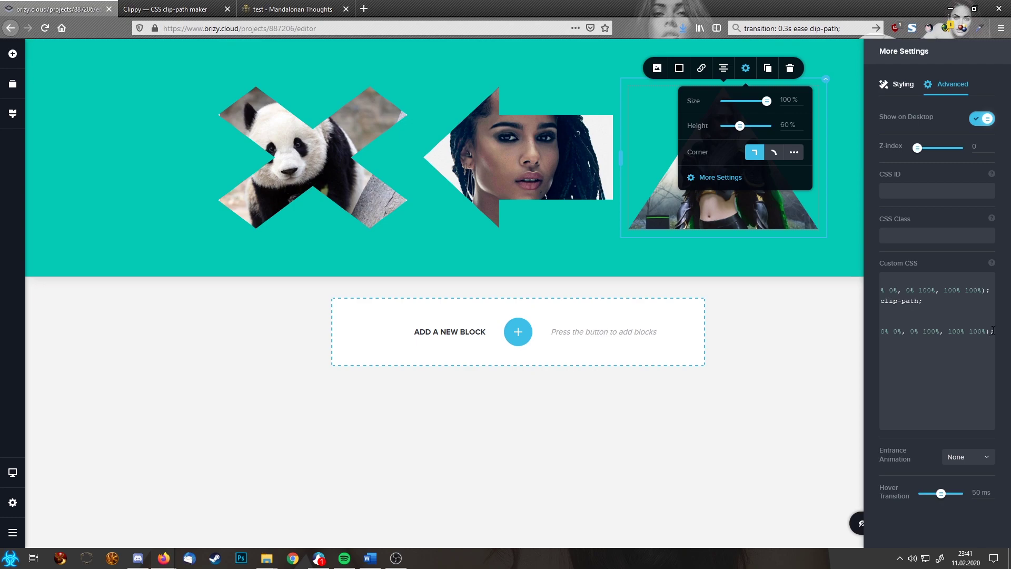
- Replace the hover clip-path with the inverted triangle polygon(50% 100%, 0 0, 100% 0) and close the panel
left_click_drag(992, 330, 846, 334)
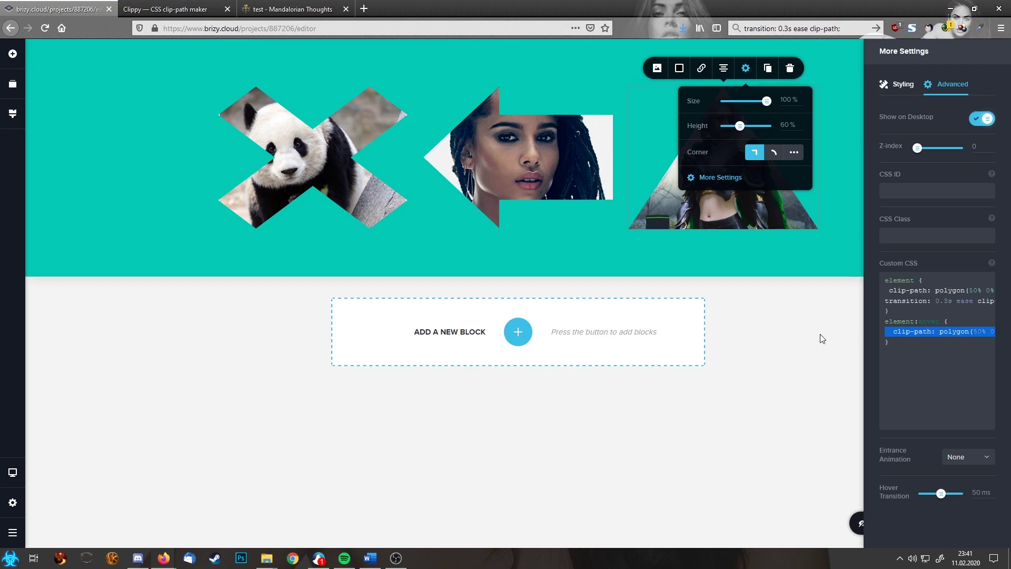
left_click(923, 334)
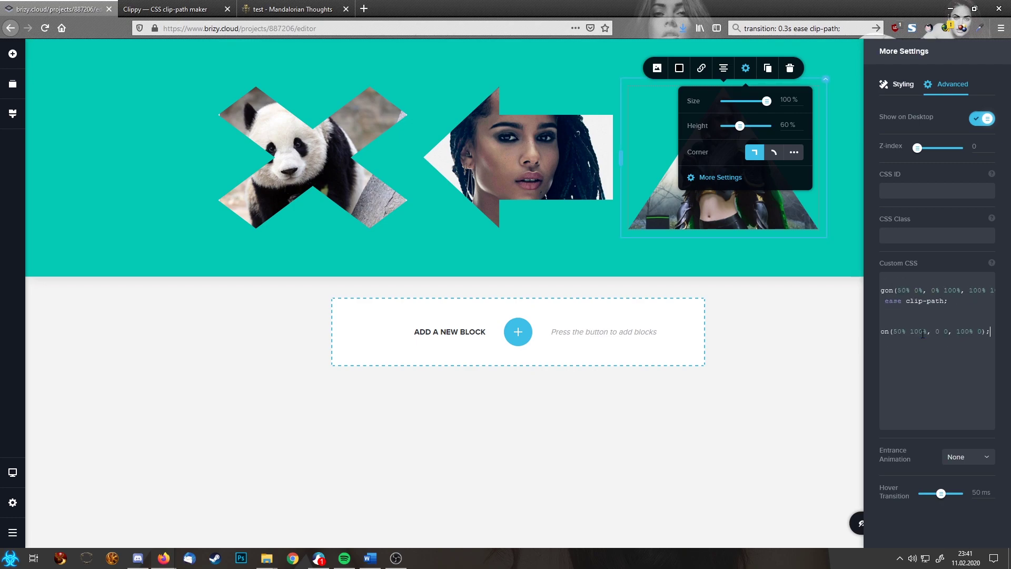
left_click(828, 343)
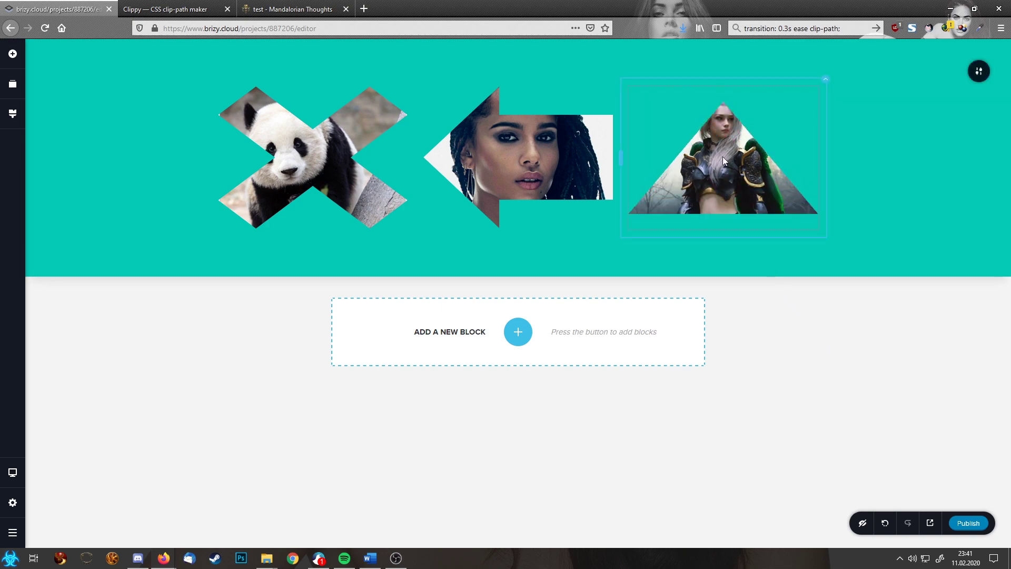